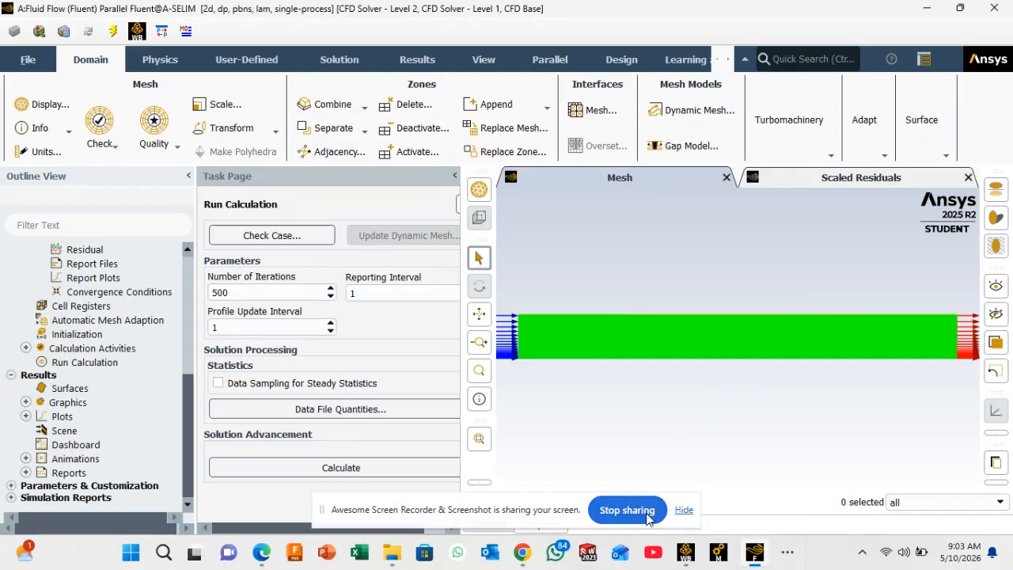
Step: Review the scaled residuals plot of the completed 500-iteration calculation
left_click(683, 512)
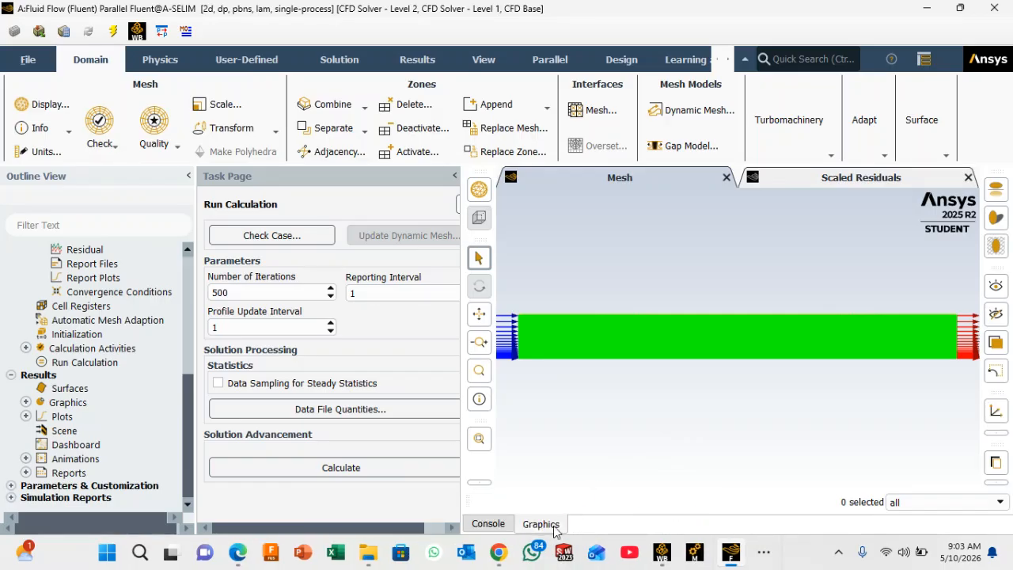
mouse_move(731, 552)
left_click(488, 524)
left_click(541, 524)
left_click(849, 177)
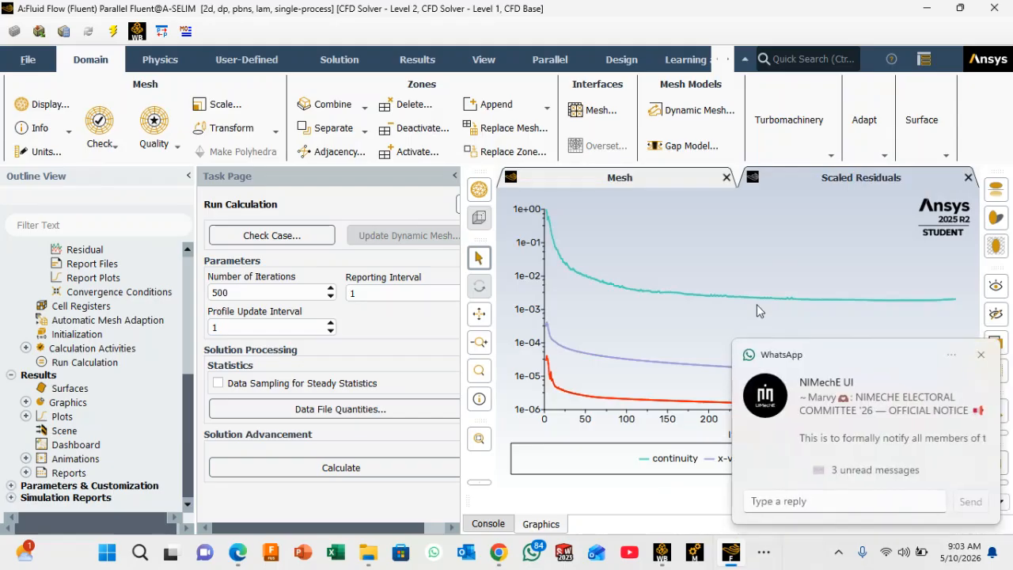
left_click(981, 354)
left_click(781, 312)
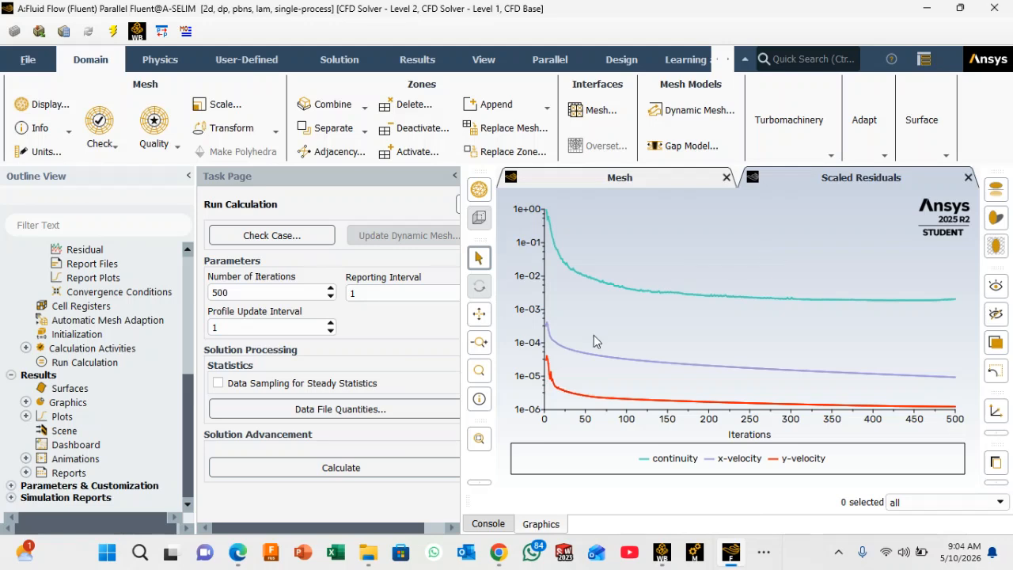
Step: Check the required results of Question 6 in the CFD Assignment PDF in the browser, and return to Fluent
mouse_move(237, 553)
left_click(269, 494)
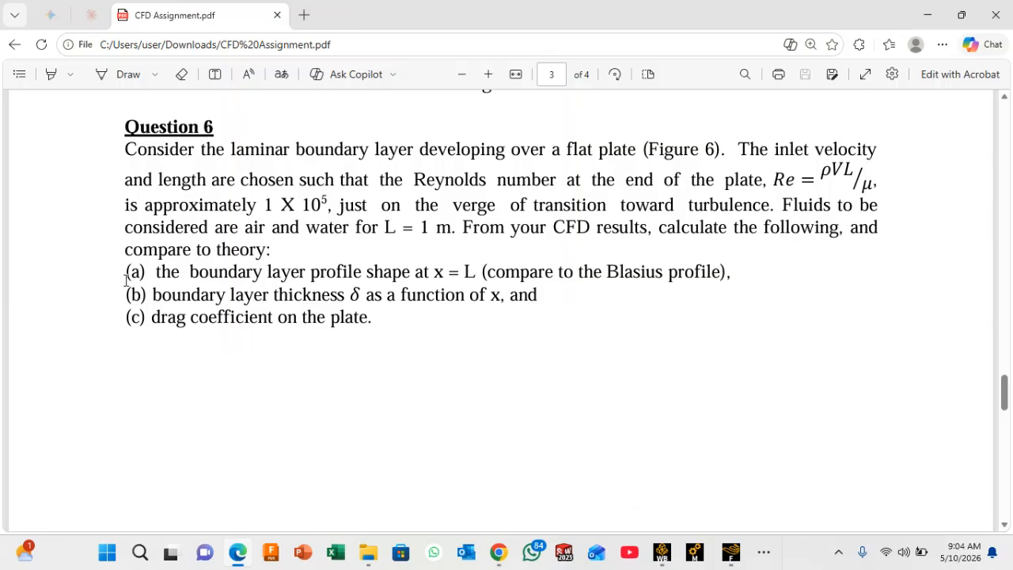
mouse_move(730, 552)
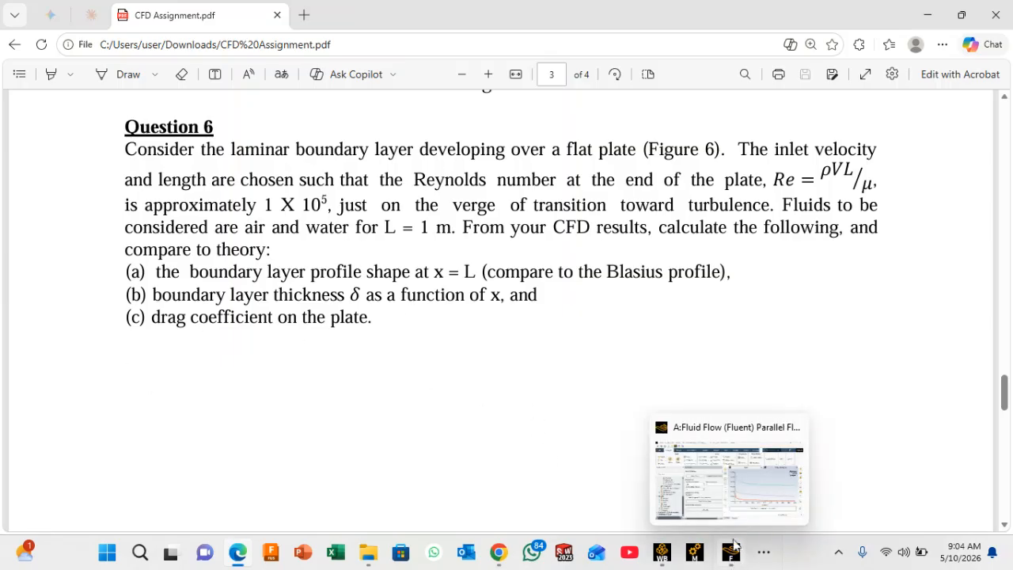
left_click(748, 496)
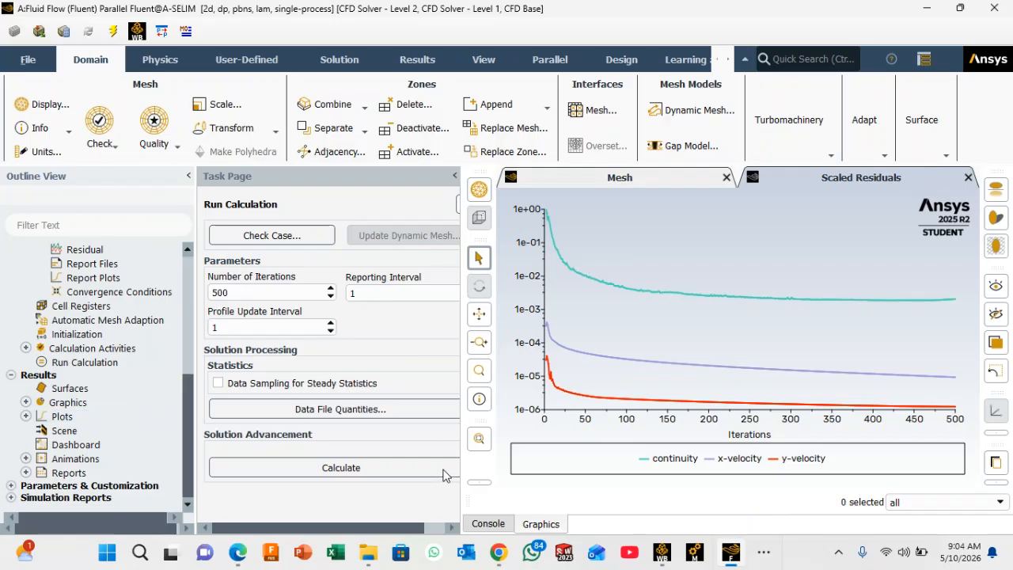
Step: Look over the console output and bring up the mesh display in the graphics window
left_click(540, 524)
left_click(489, 525)
left_click(551, 527)
left_click(644, 182)
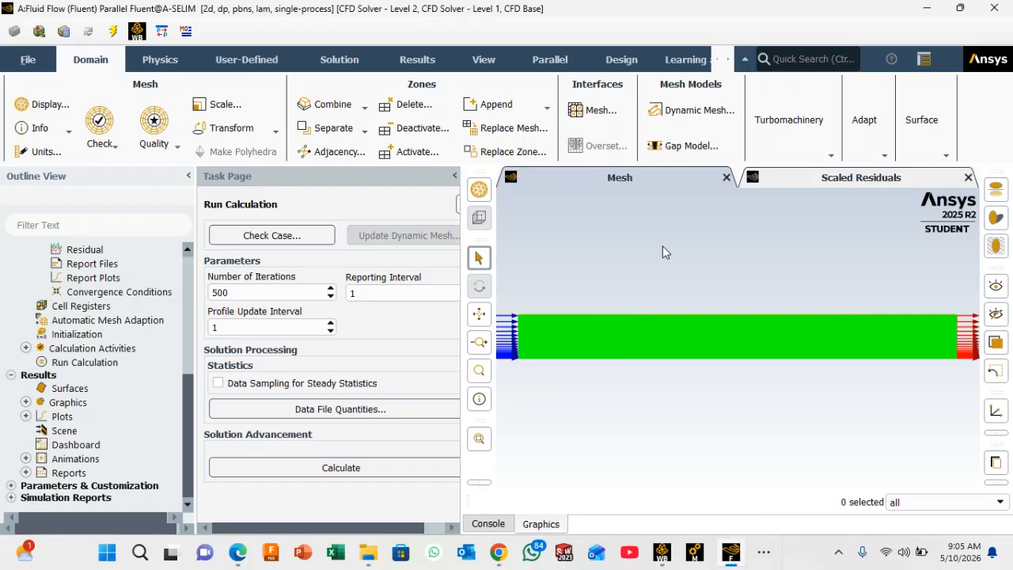
Step: Compute a mass flow rate flux report for the inlet-velocity and outlet boundaries, and close it without writing a file
left_click(417, 62)
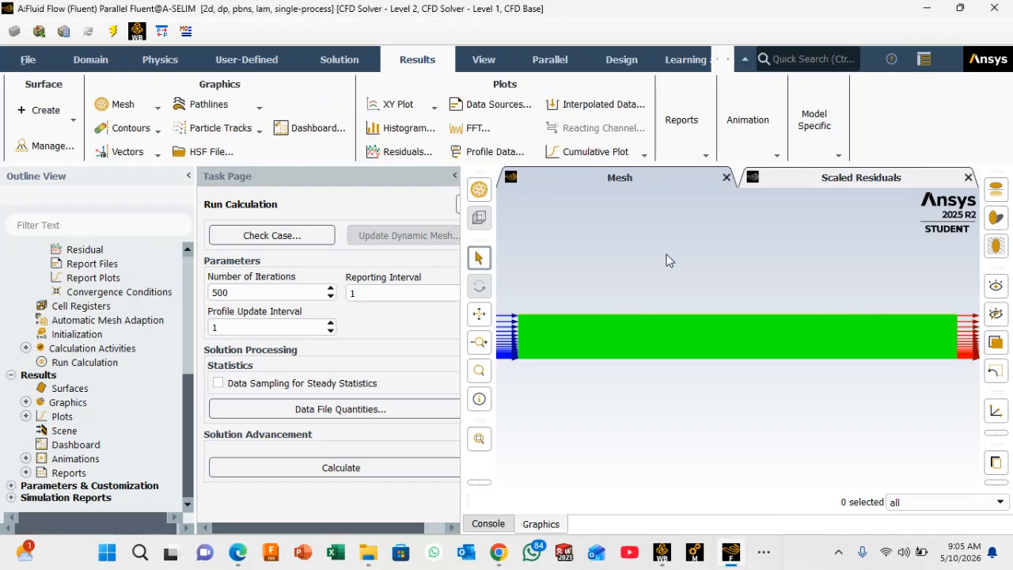
left_click(704, 158)
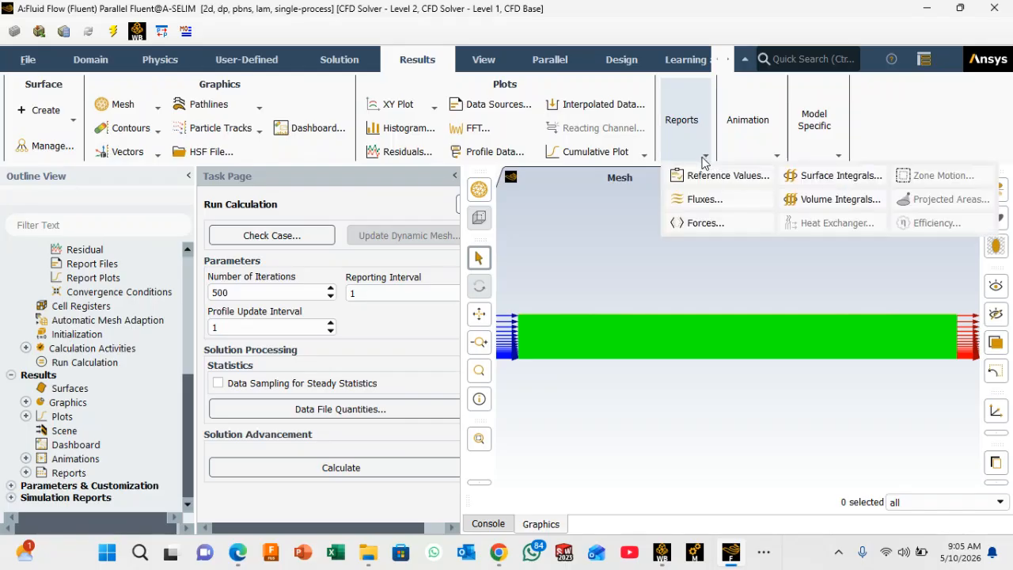
left_click(700, 199)
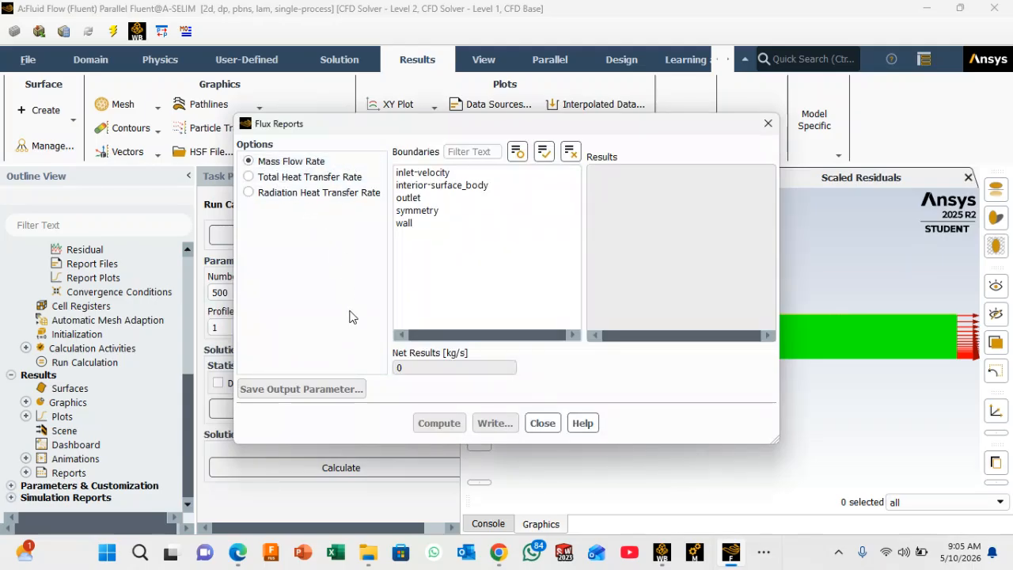
left_click(431, 175)
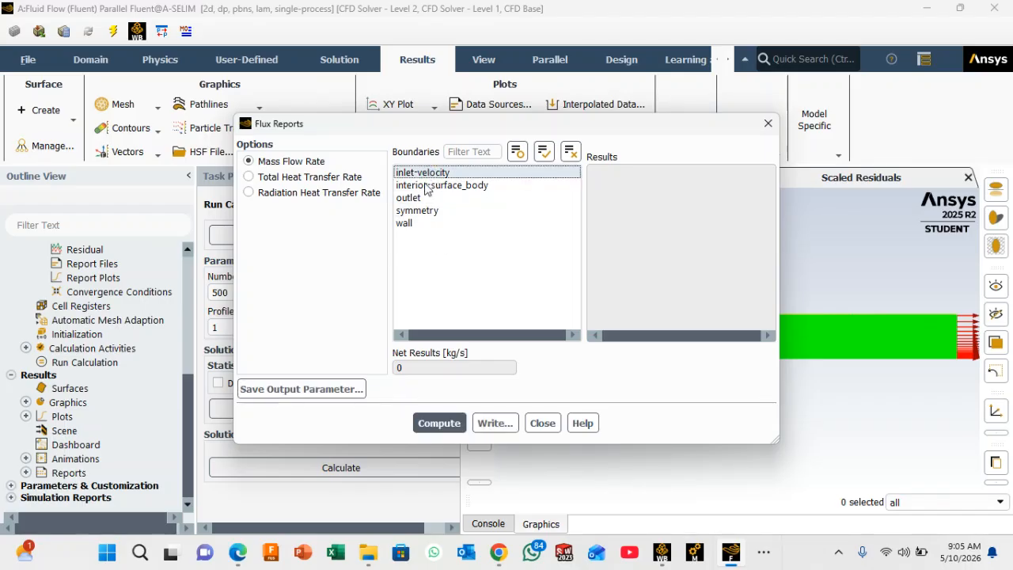
left_click(411, 201)
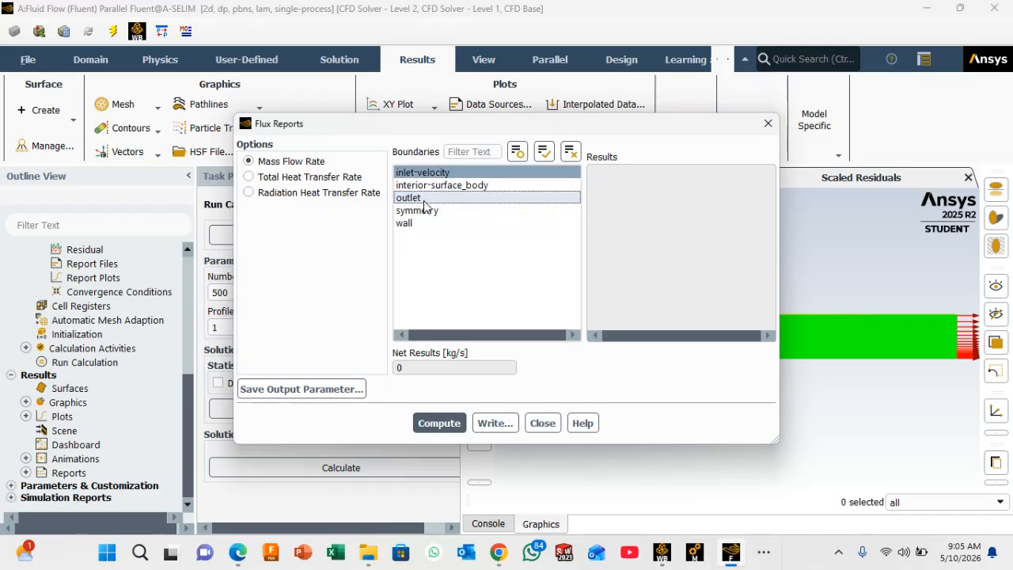
left_click(419, 198)
left_click(440, 423)
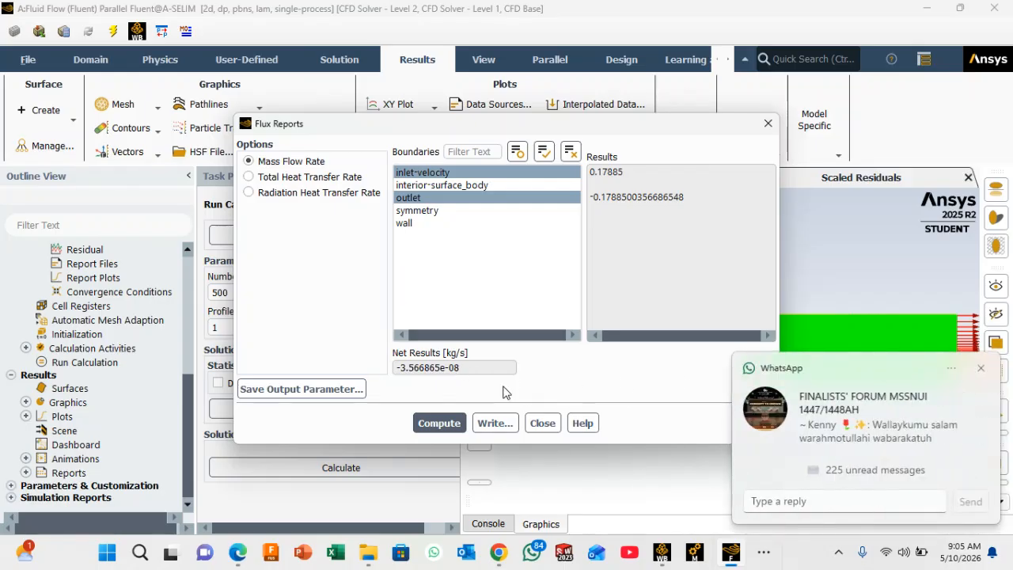
left_click(981, 368)
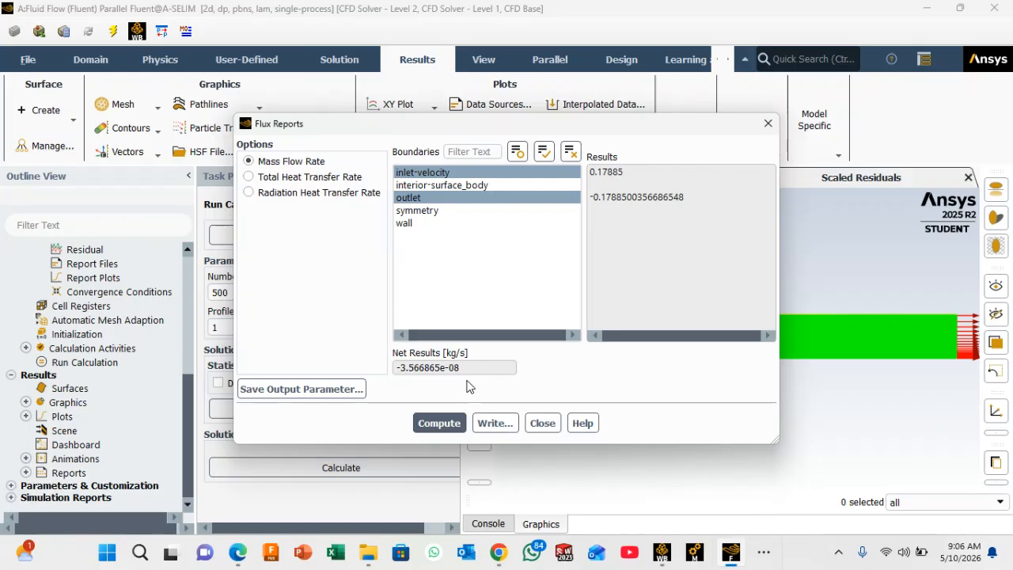
left_click(441, 422)
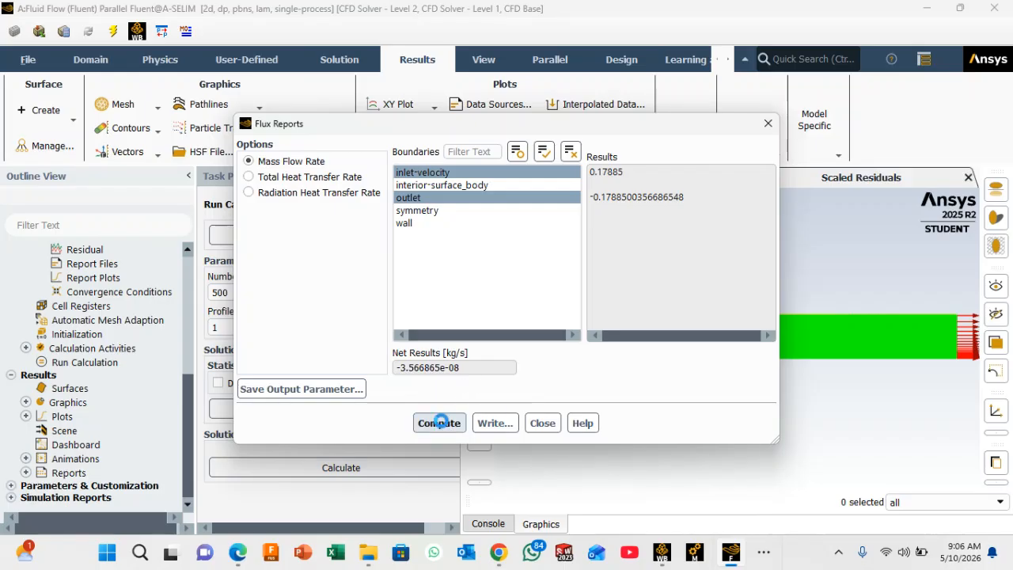
left_click(498, 427)
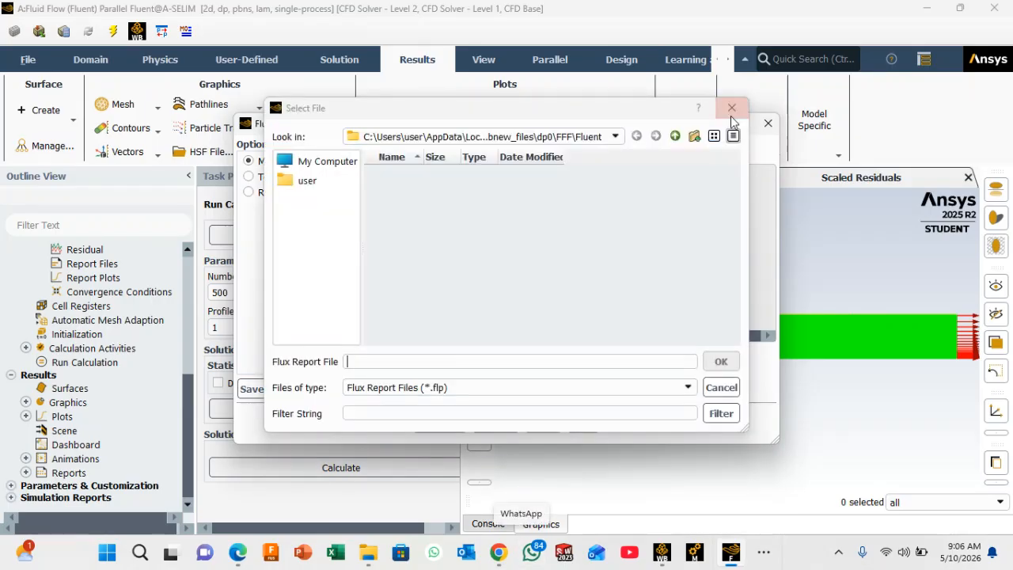
left_click(731, 112)
left_click(768, 123)
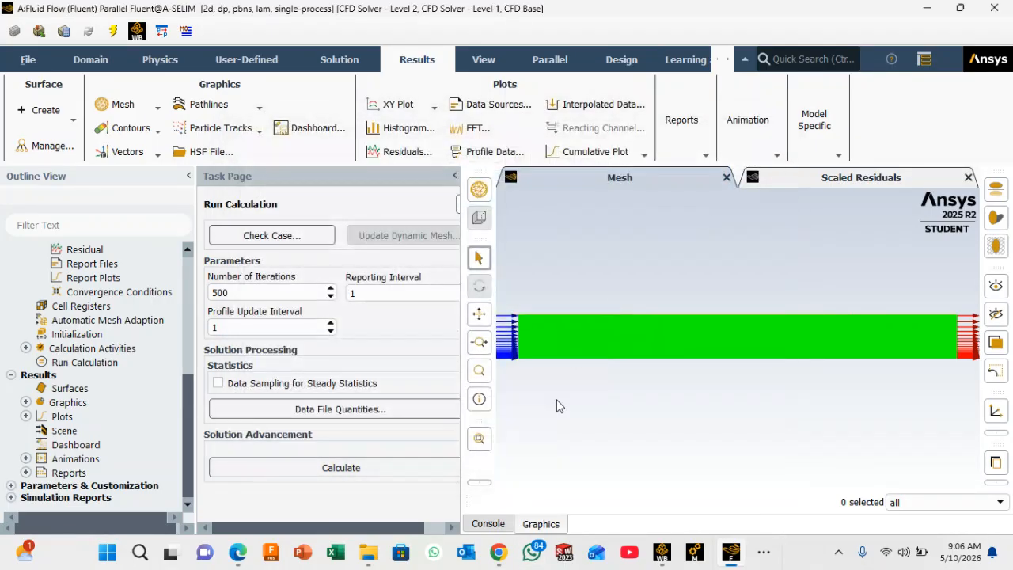
Step: Examine the mass flow rate report in the console, highlighting its net value, and return to the graphics view
left_click(489, 525)
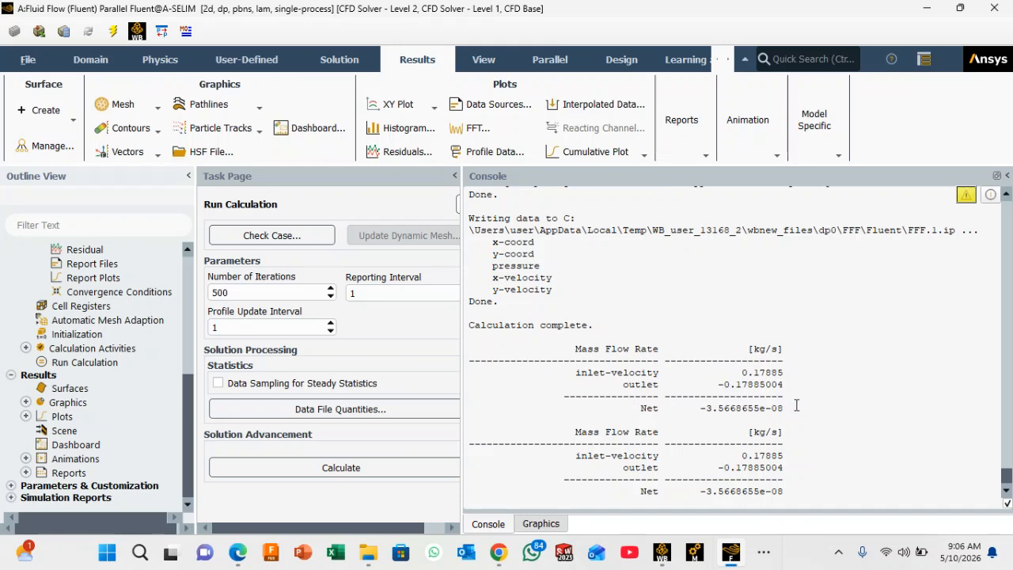
left_click_drag(792, 408, 699, 408)
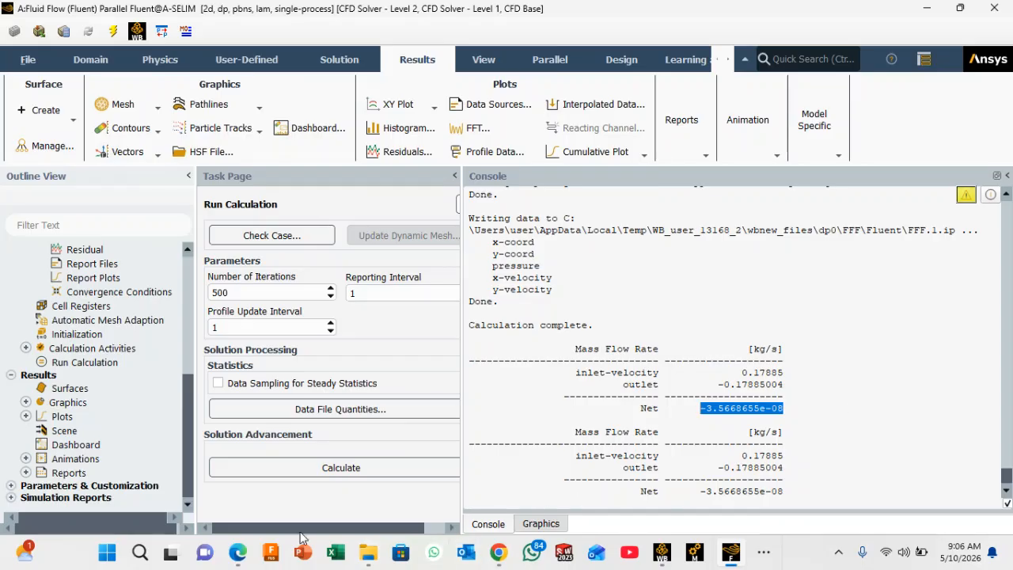
mouse_move(240, 556)
mouse_move(734, 552)
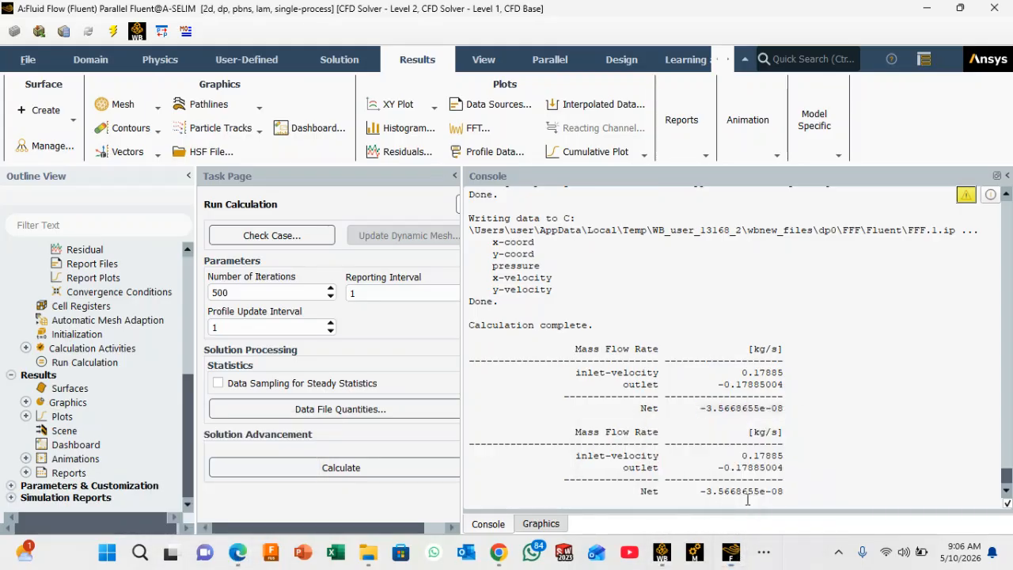
mouse_move(492, 547)
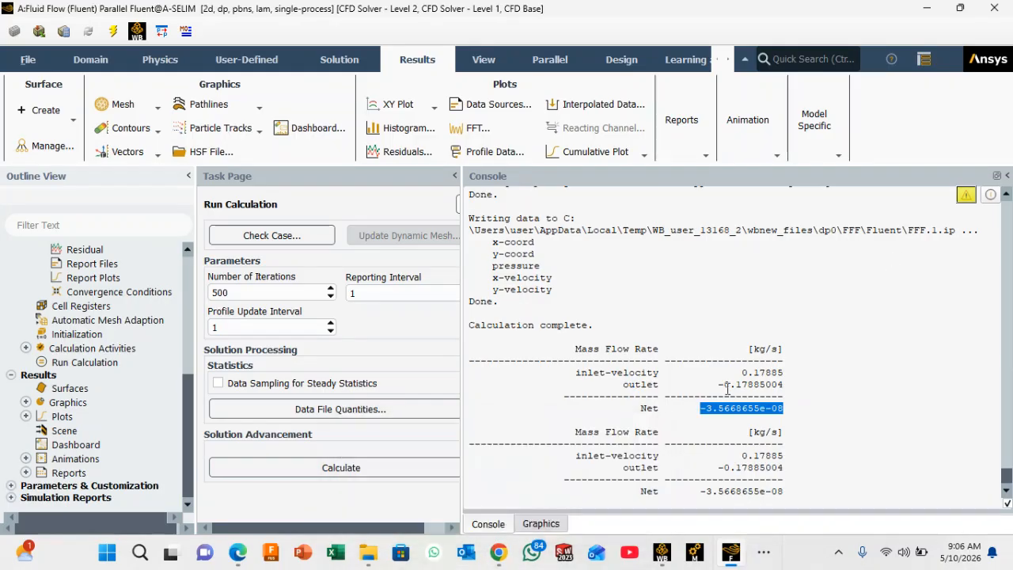
left_click(540, 524)
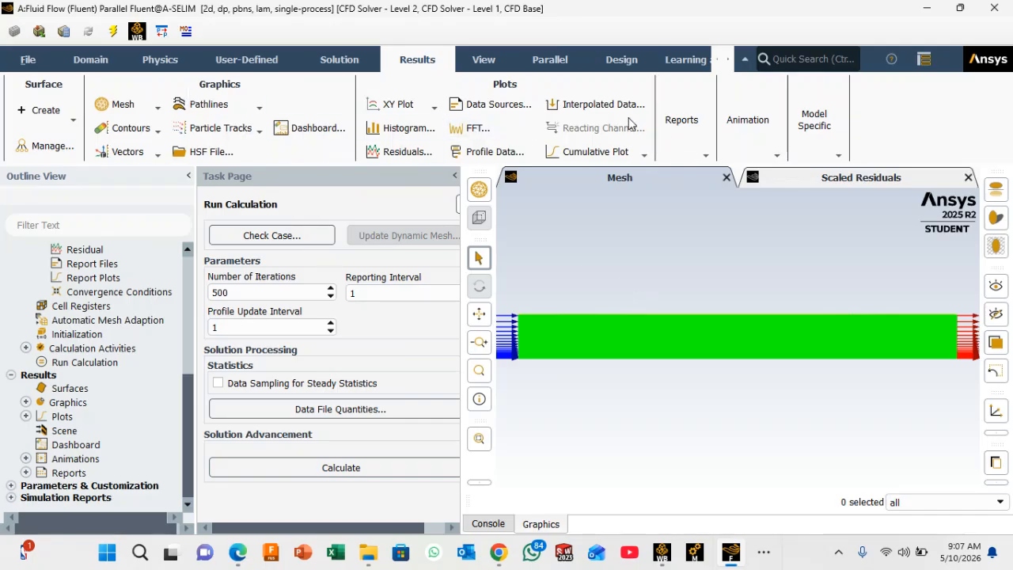
Step: Open a Surface Integrals report and set its report type to Vertex Average
left_click(706, 157)
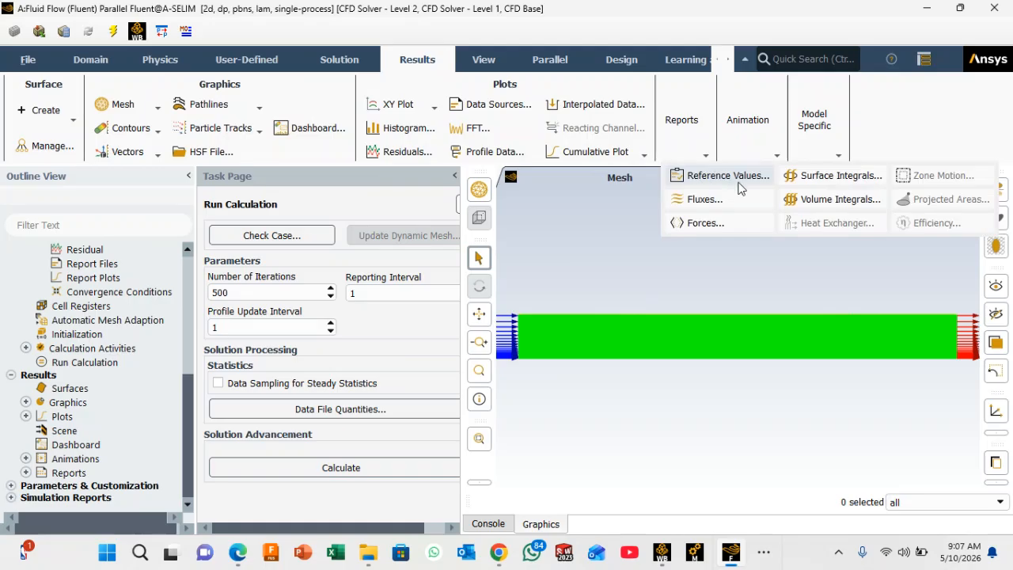
left_click(832, 175)
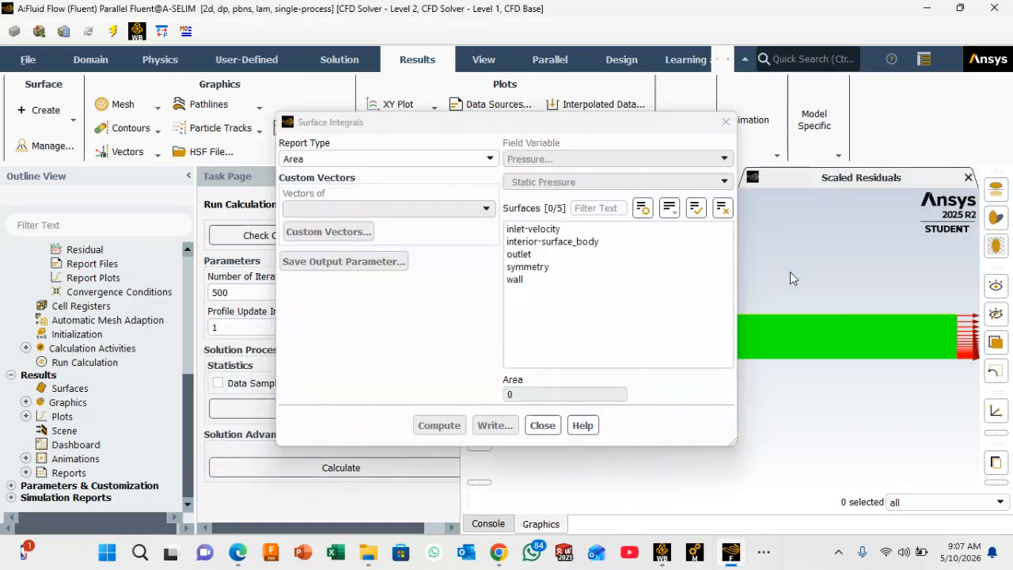
left_click(490, 159)
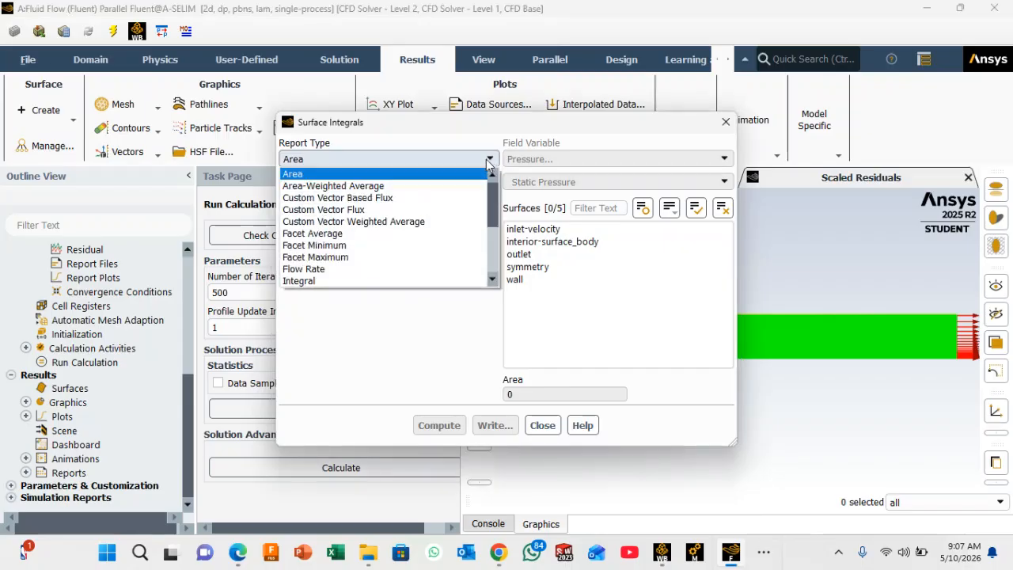
left_click_drag(496, 219, 494, 253)
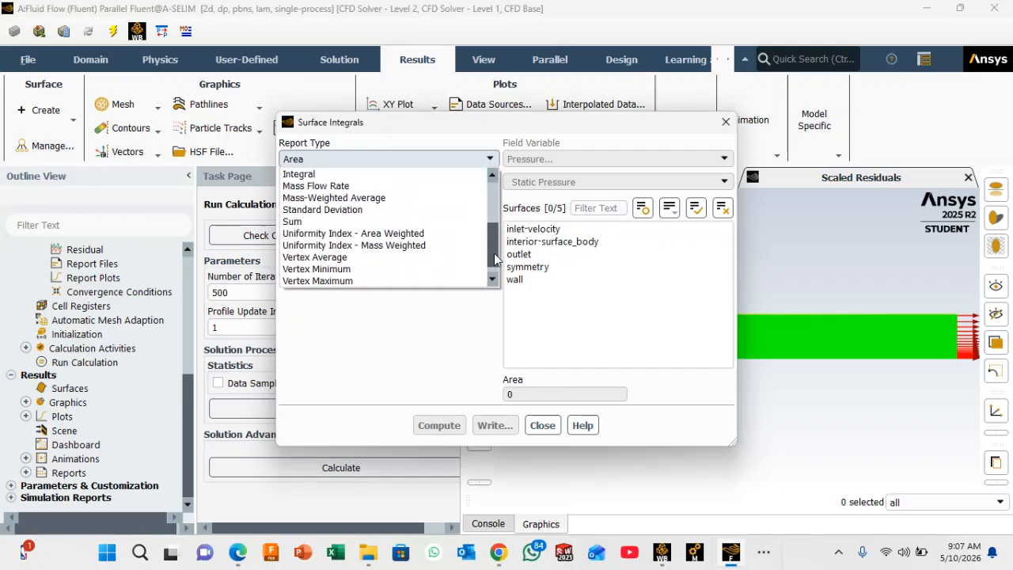
left_click(375, 259)
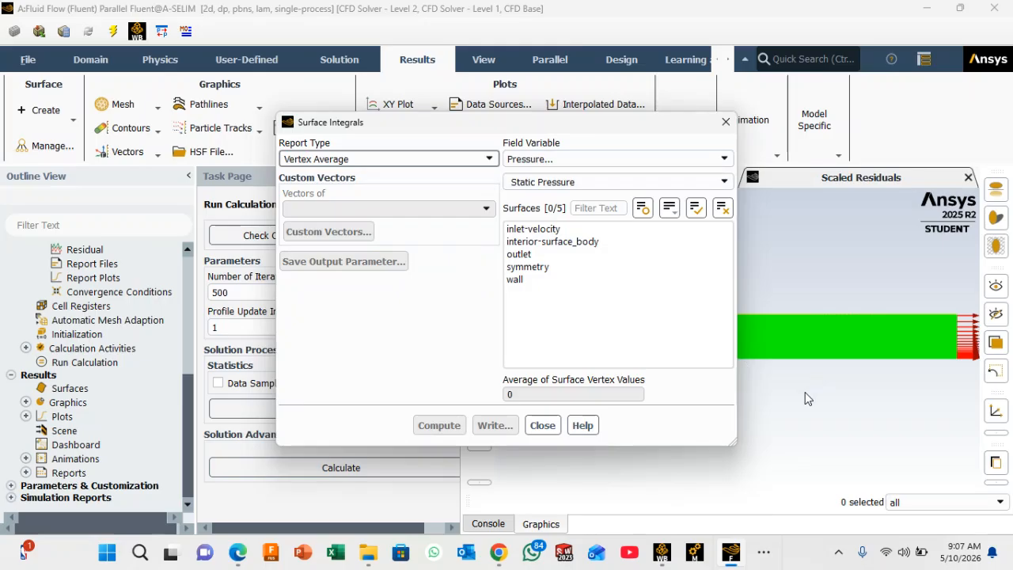
Step: Compute the vertex-averaged static pressure over inlet-velocity, interior-surface_body, outlet, symmetry and wall
left_click(539, 232)
left_click(541, 241)
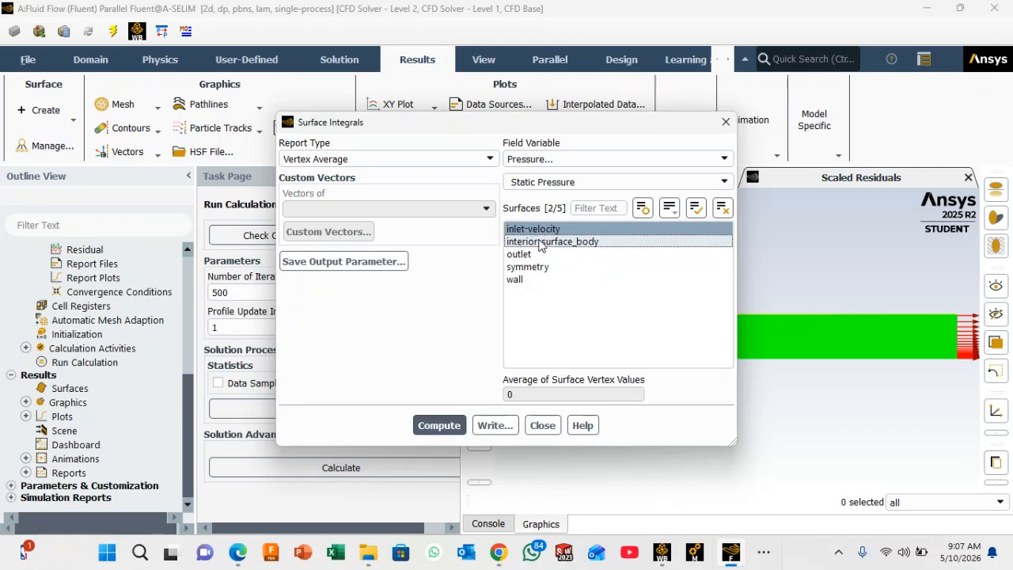
left_click(534, 254)
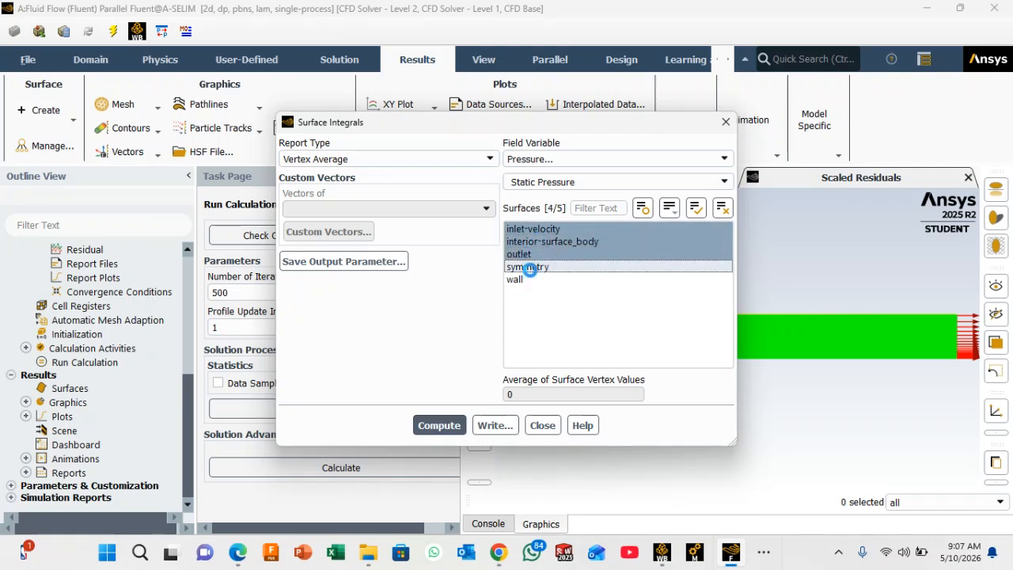
left_click(529, 267)
left_click(528, 280)
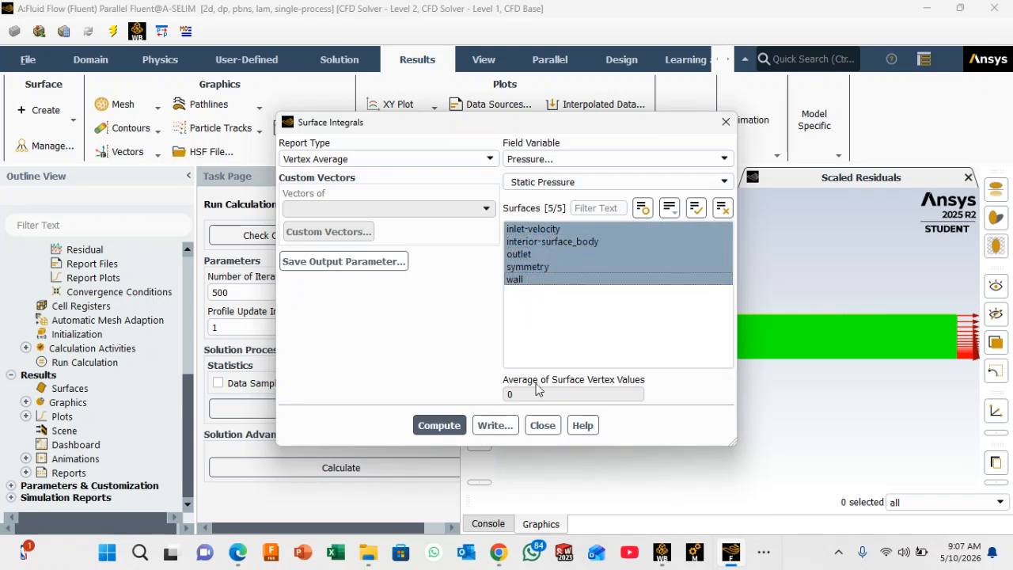
left_click(442, 427)
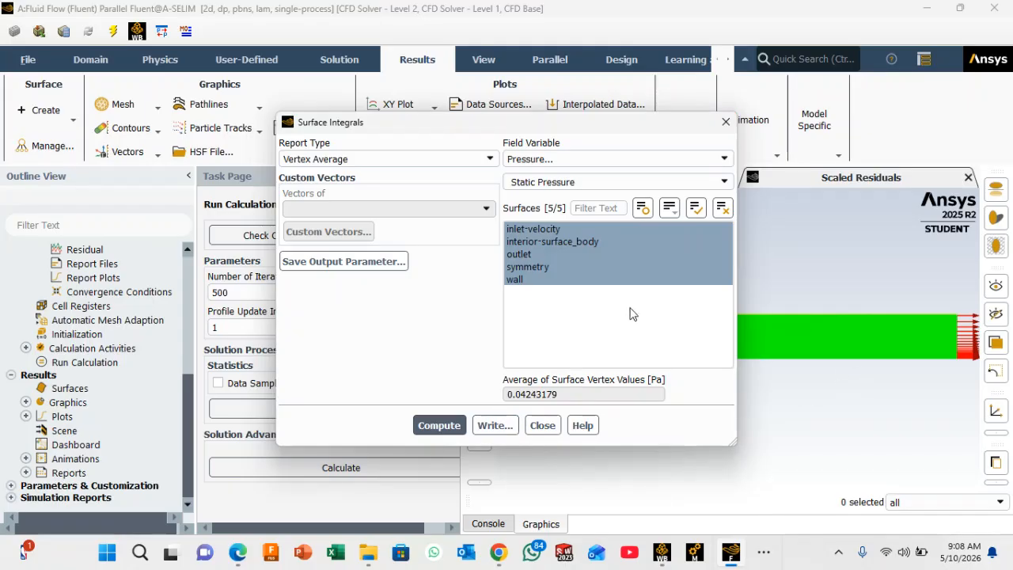
Step: Restrict the surface selection to inlet-velocity and compute its vertex-averaged static pressure
left_click(629, 240)
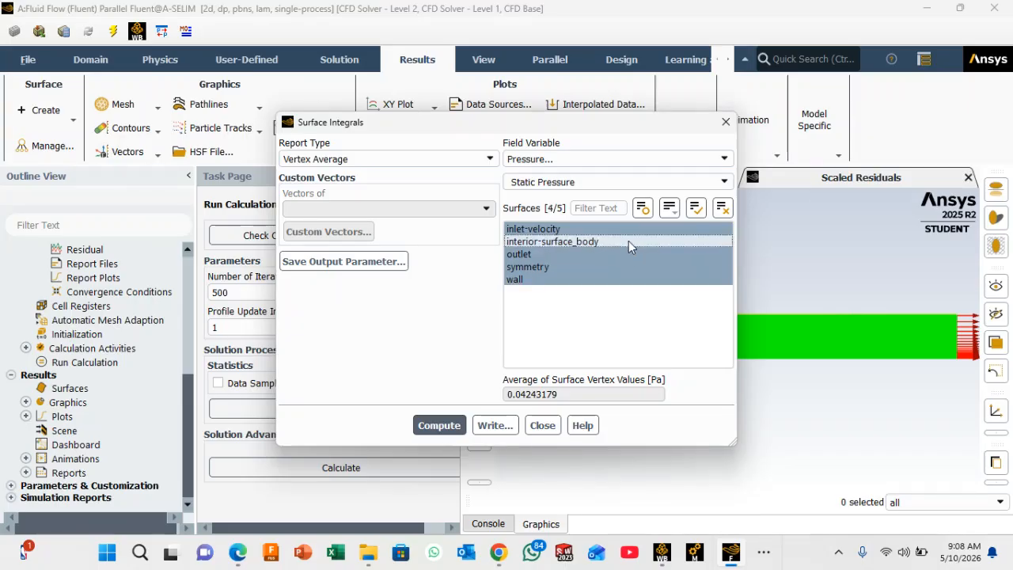
left_click(620, 253)
left_click(616, 267)
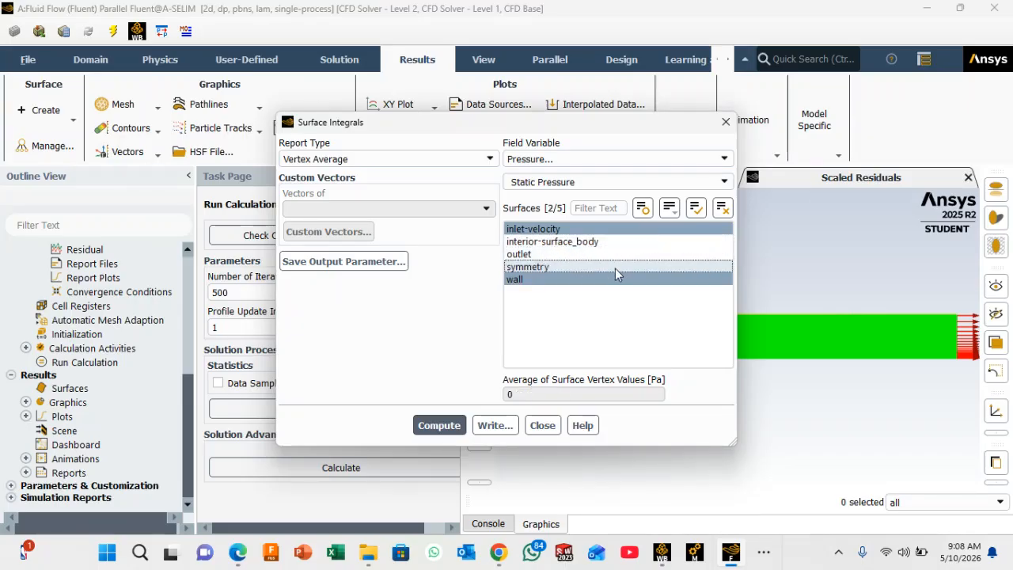
left_click(602, 282)
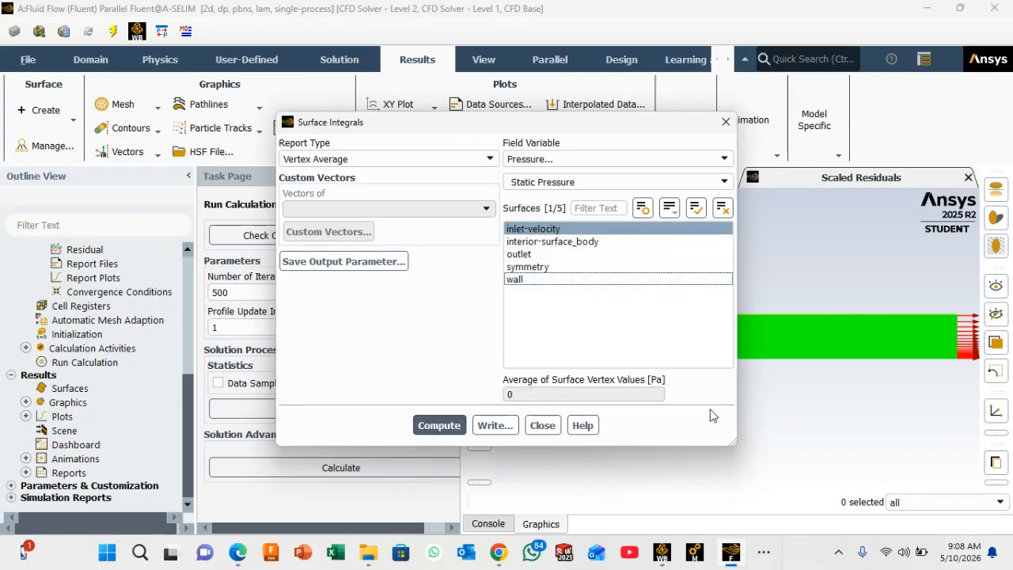
left_click(441, 427)
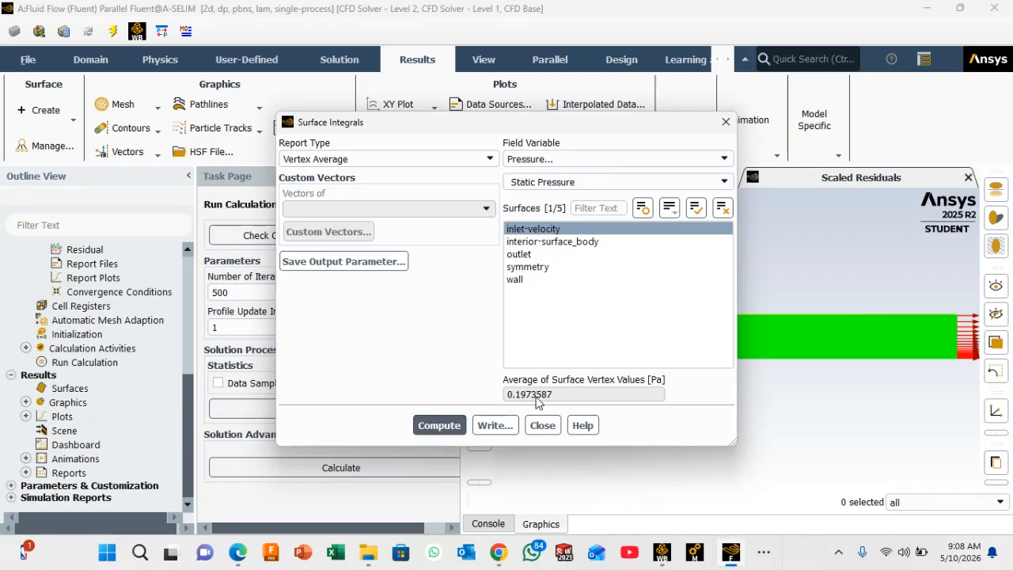
Step: Restrict the surface selection to outlet, compute its vertex-averaged static pressure, and close the Surface Integrals report
left_click(553, 254)
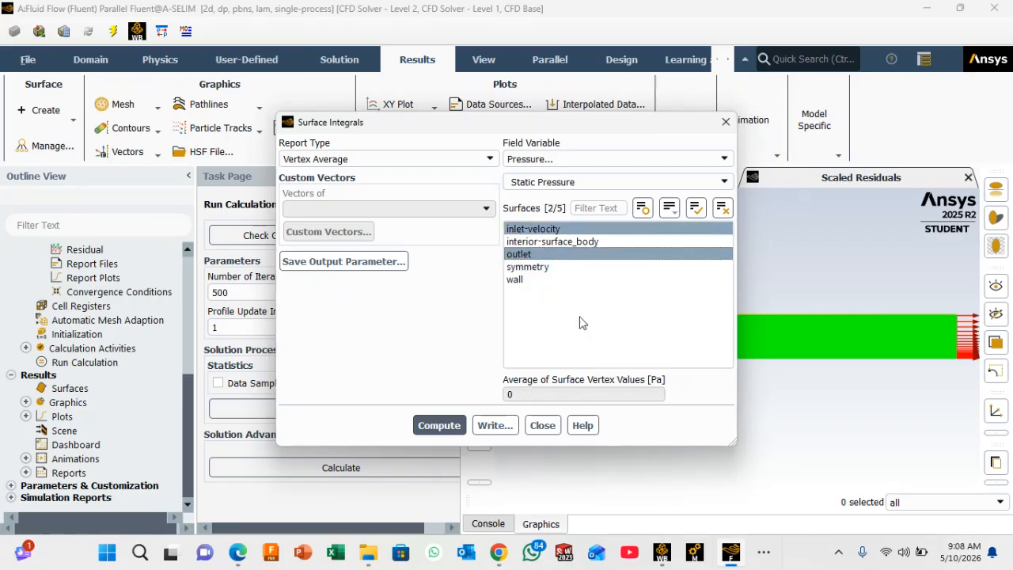
left_click(617, 229)
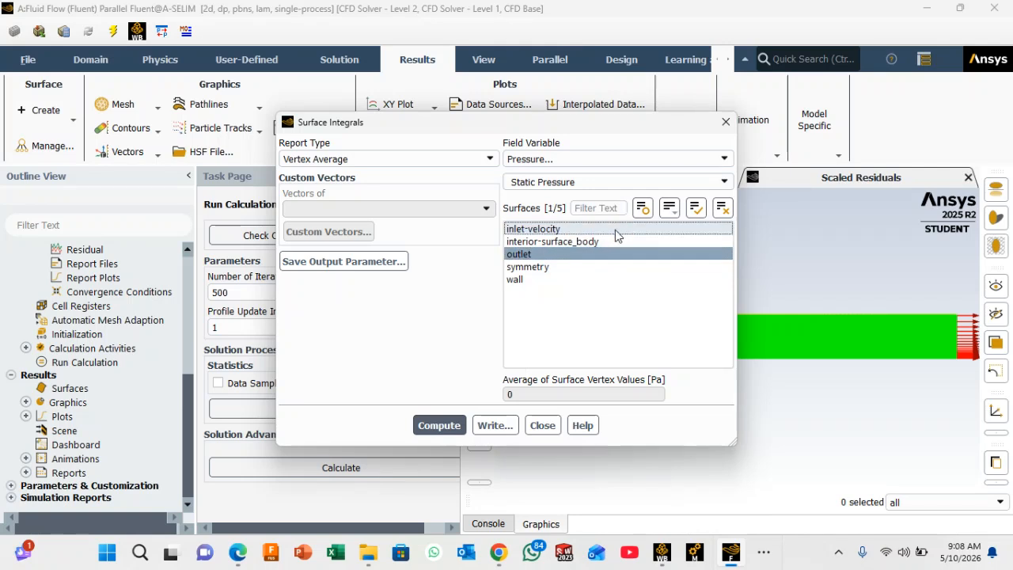
left_click(439, 425)
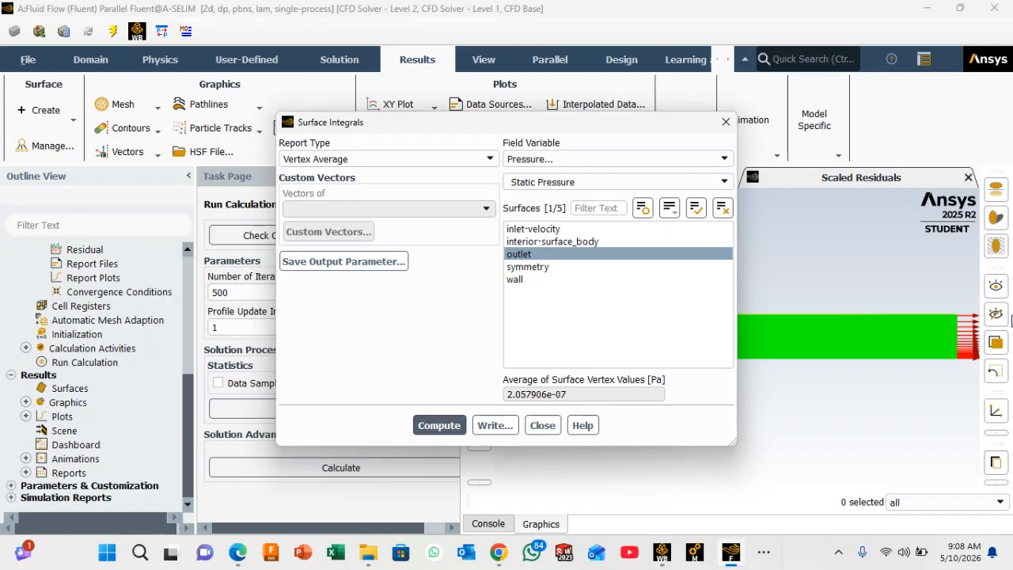
left_click(725, 121)
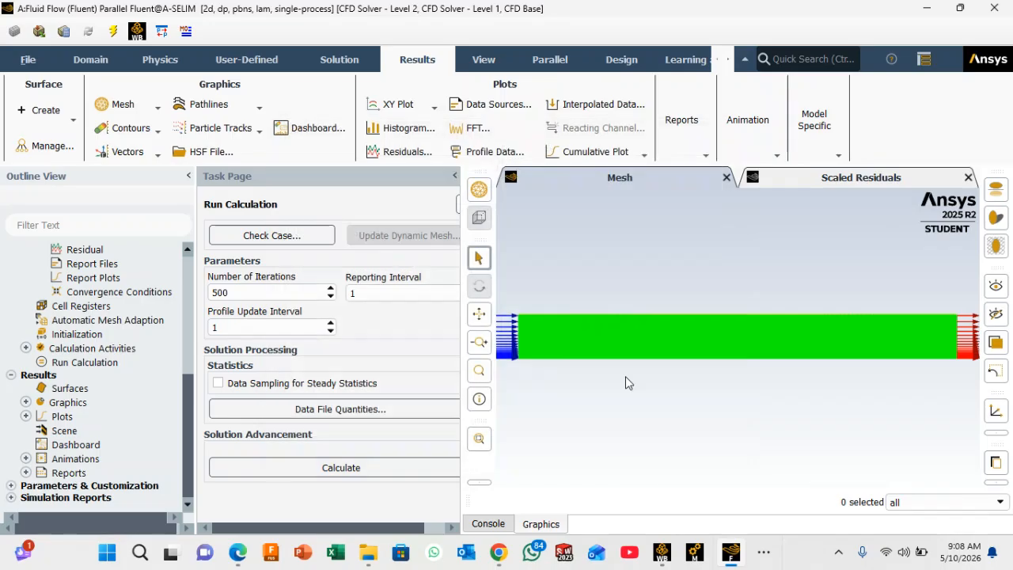
Step: Examine the console's average static pressure reports, highlighting the separate inlet-velocity and outlet values, and return to the graphics view
left_click(491, 526)
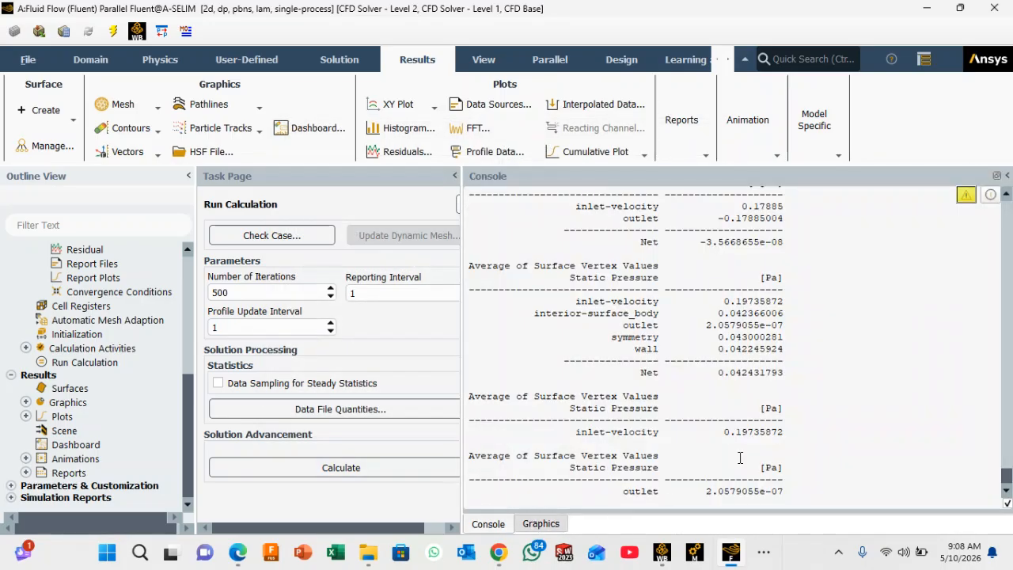
scroll(739, 442, "down", 1)
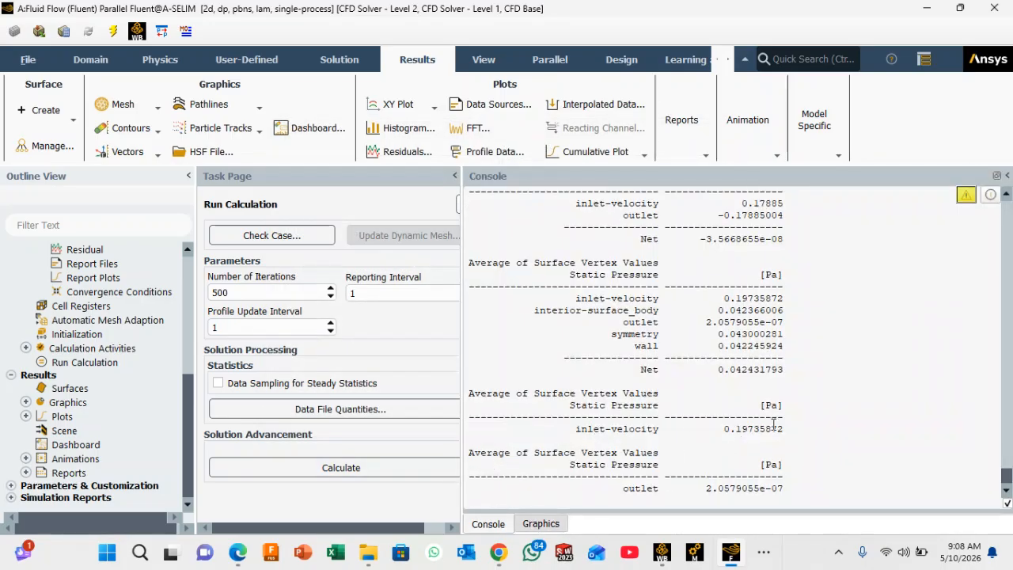
left_click_drag(784, 428, 718, 428)
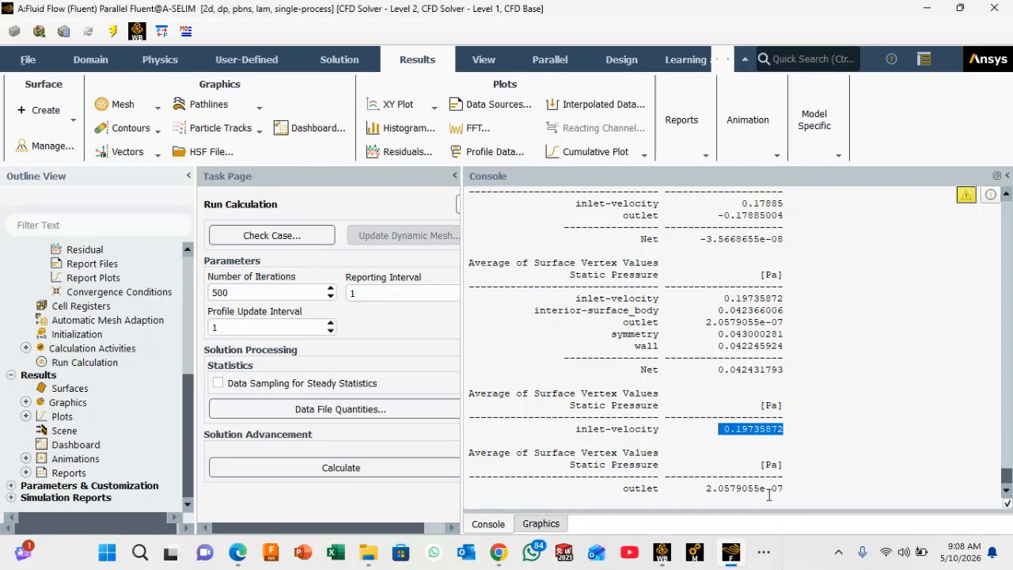
left_click_drag(788, 488, 701, 489)
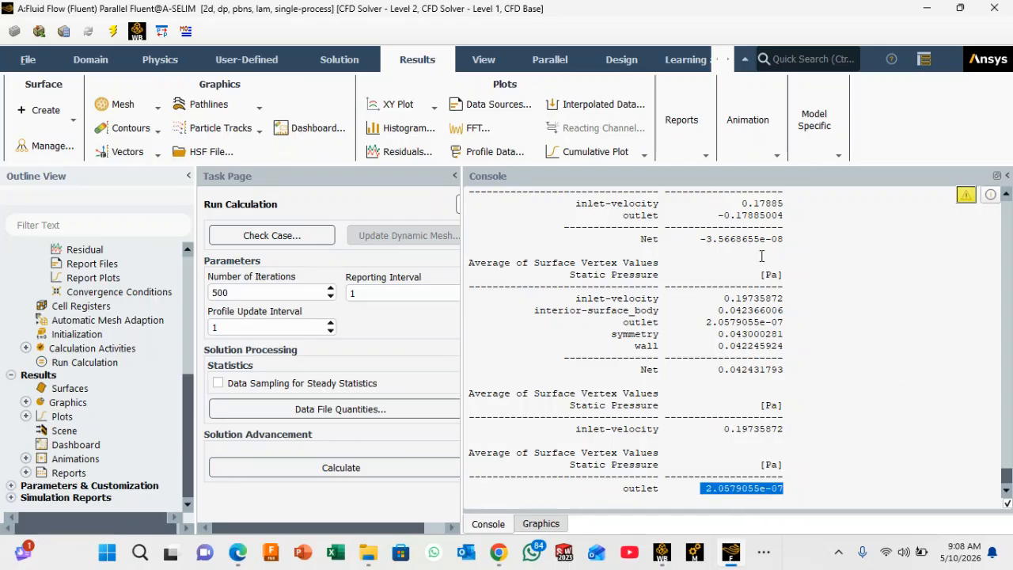
left_click(541, 524)
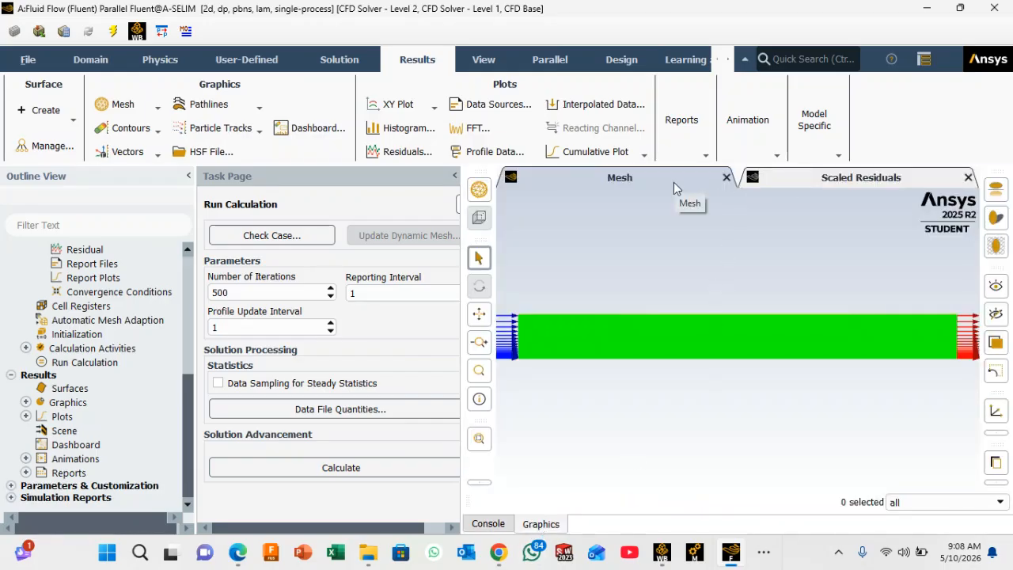
Step: Create and display a filled static pressure contour on inlet-velocity, interior-surface_body, outlet, symmetry and wall
left_click(157, 131)
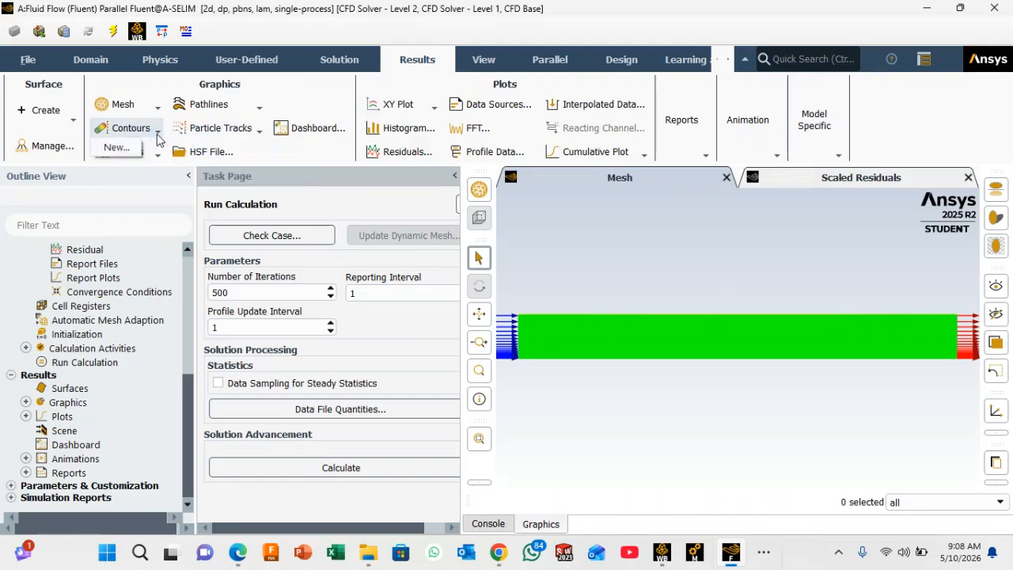
left_click(118, 149)
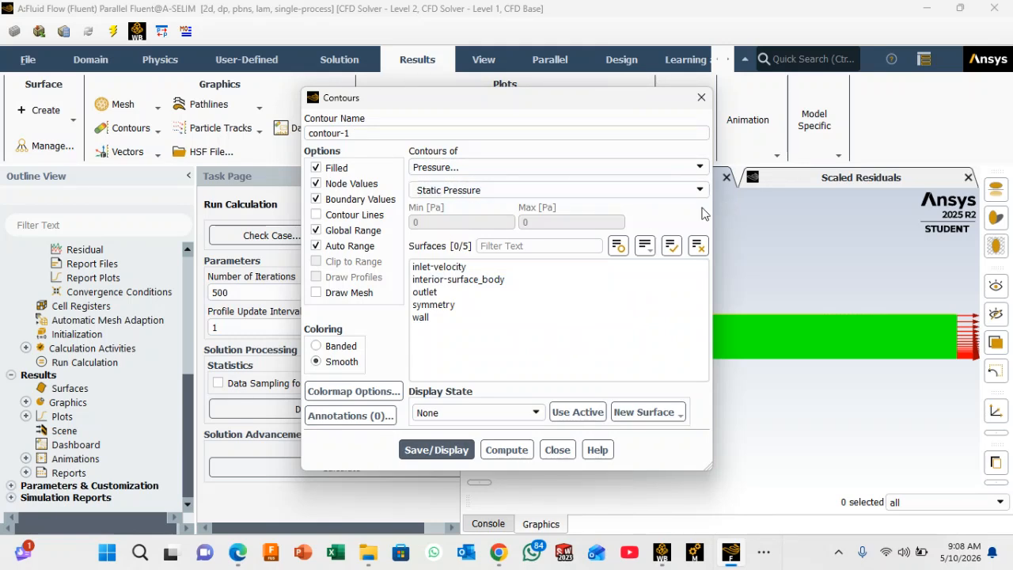
left_click(441, 269)
left_click(443, 280)
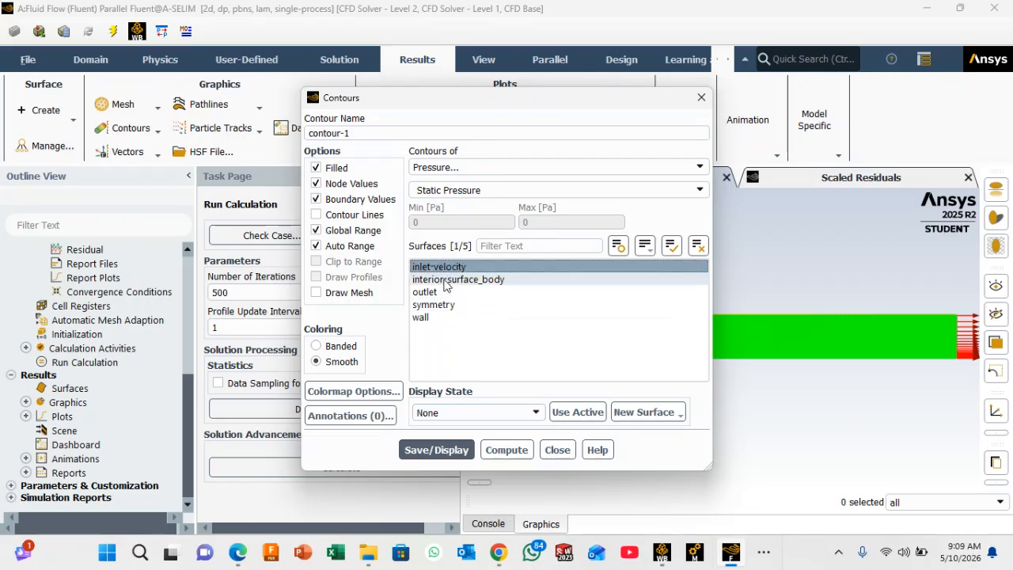
left_click(428, 292)
left_click(431, 305)
left_click(425, 318)
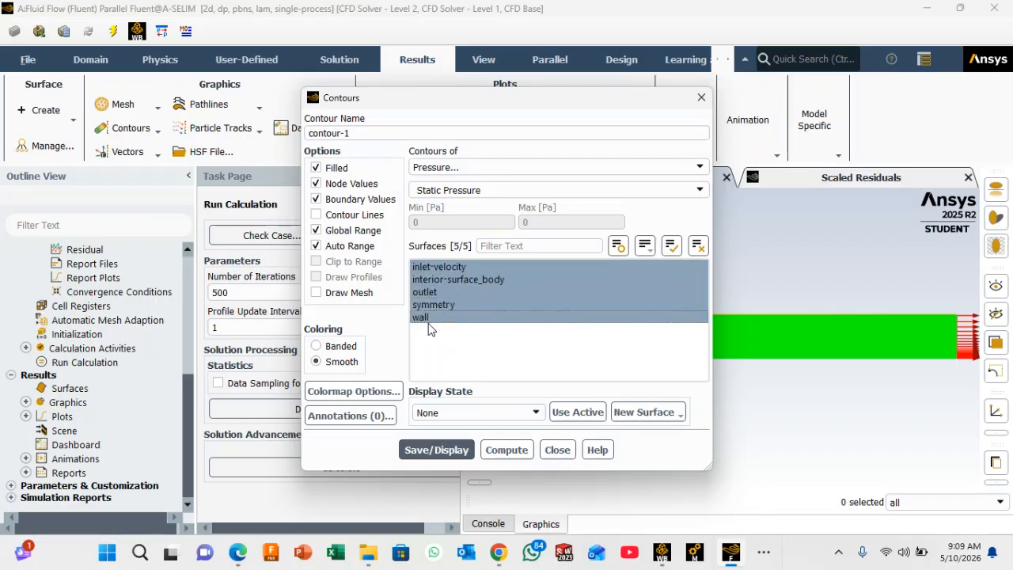
left_click(434, 449)
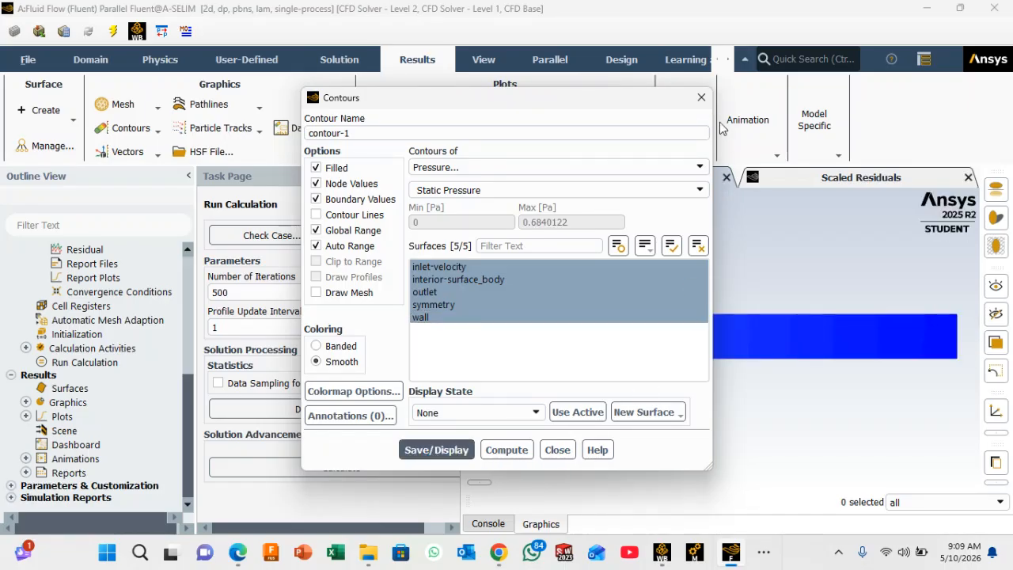
left_click(701, 98)
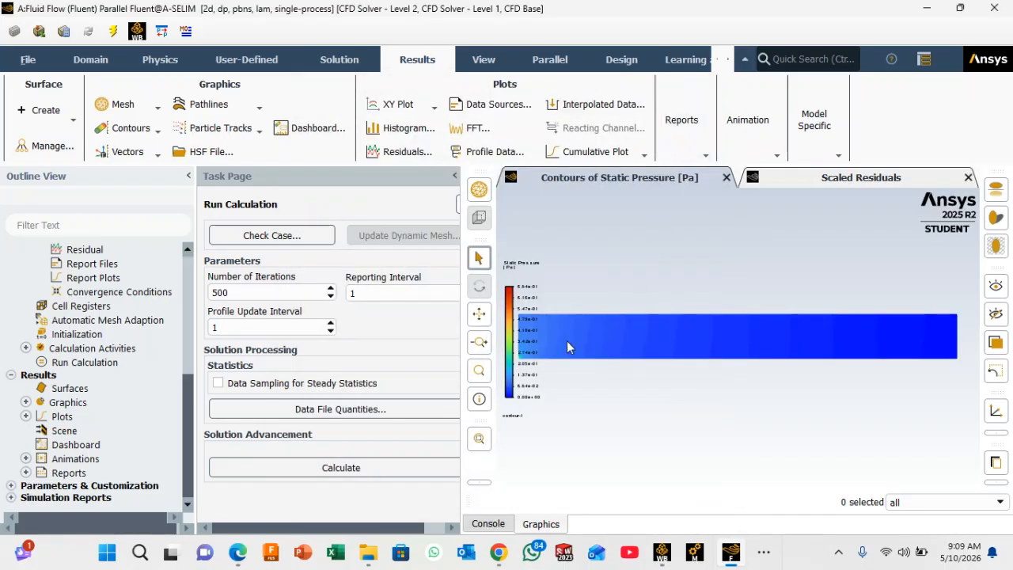
left_click(543, 343)
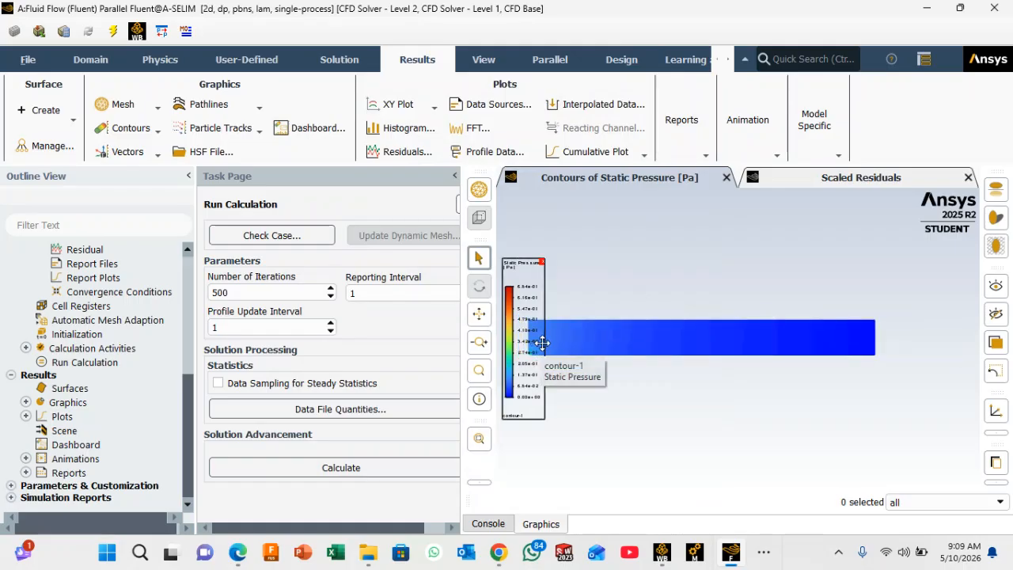
left_click(605, 325)
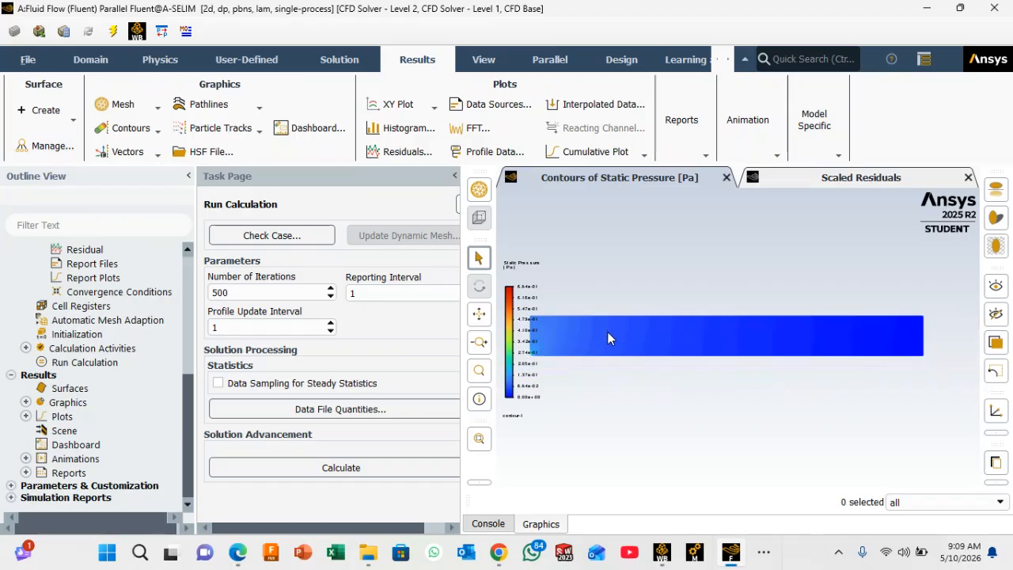
left_click(529, 299)
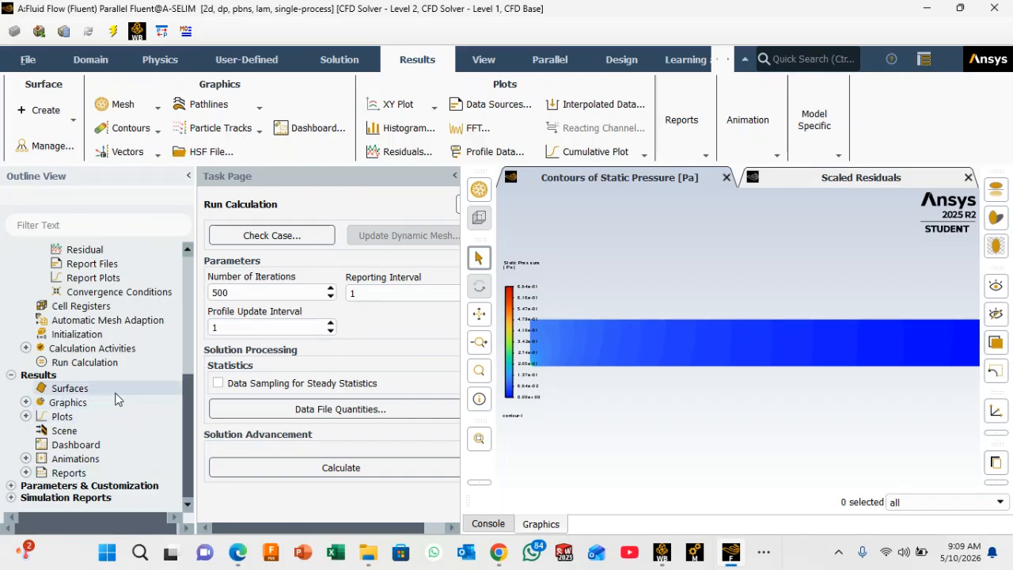
mouse_move(189, 395)
left_mouse_down()
mouse_move(190, 346)
mouse_move(183, 398)
left_mouse_up()
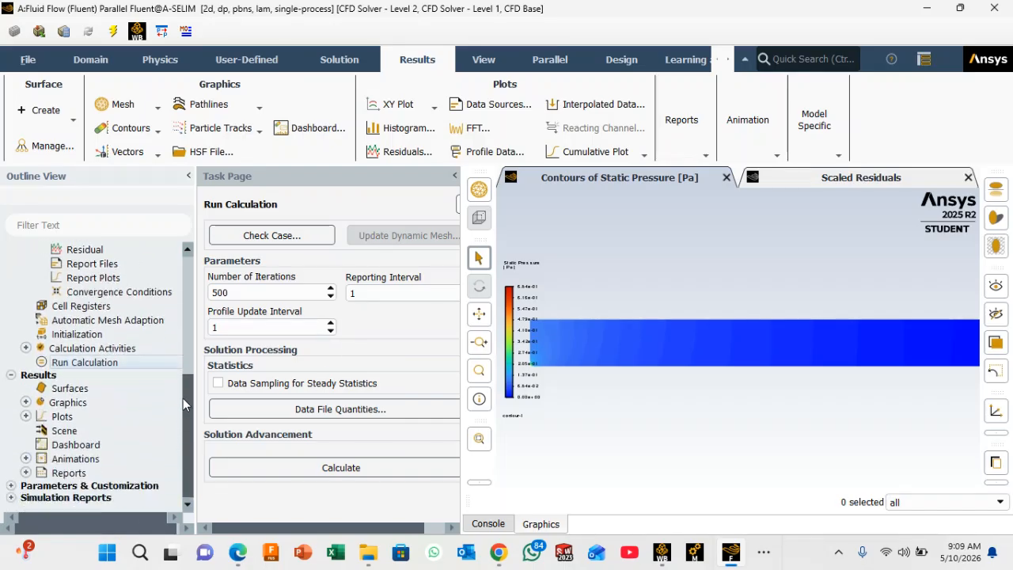
left_click(25, 417)
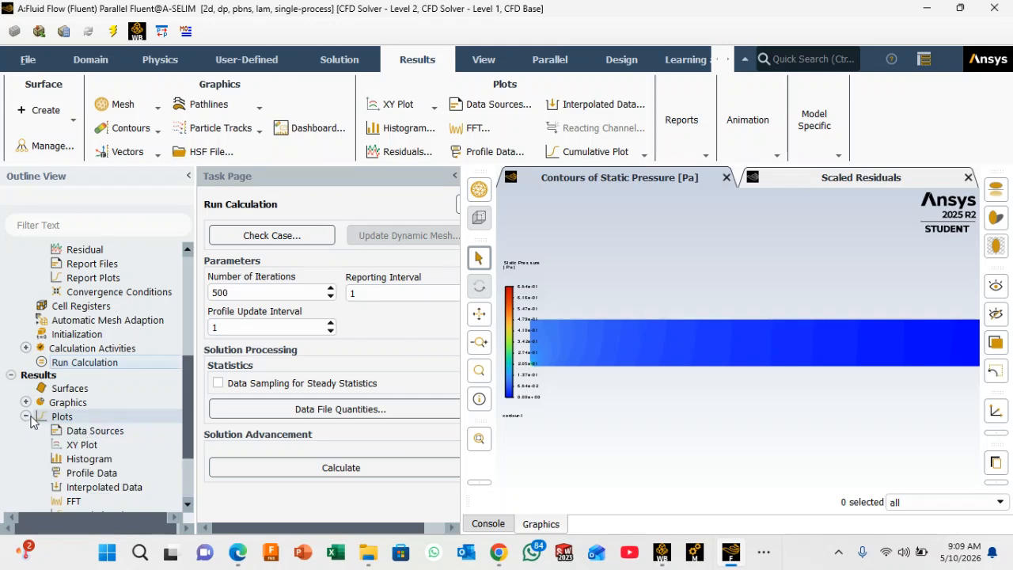
left_click(28, 416)
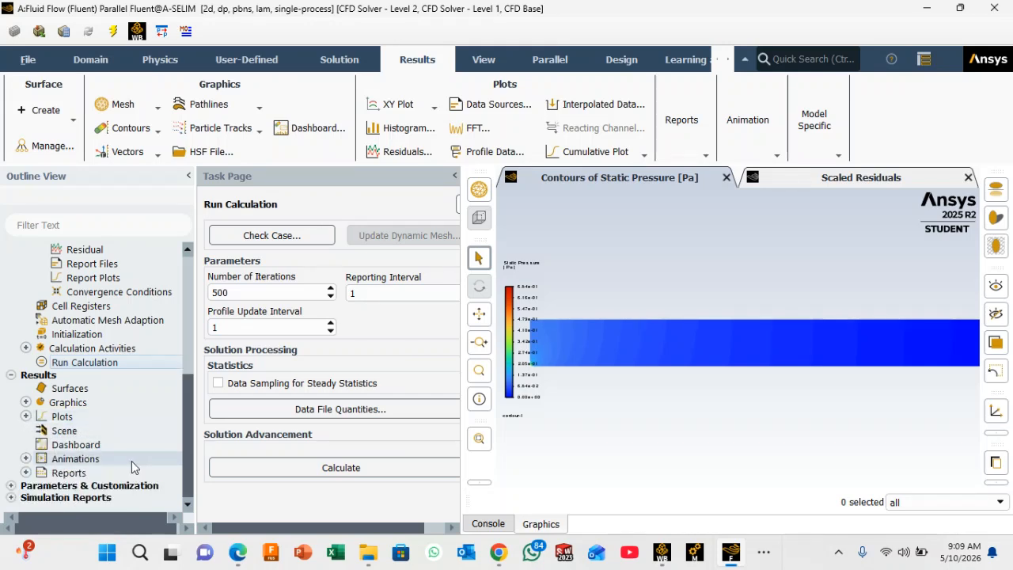
Step: Edit contour-1 to try displaying static pressure on only the inlet-velocity and outlet surfaces
left_click(26, 403)
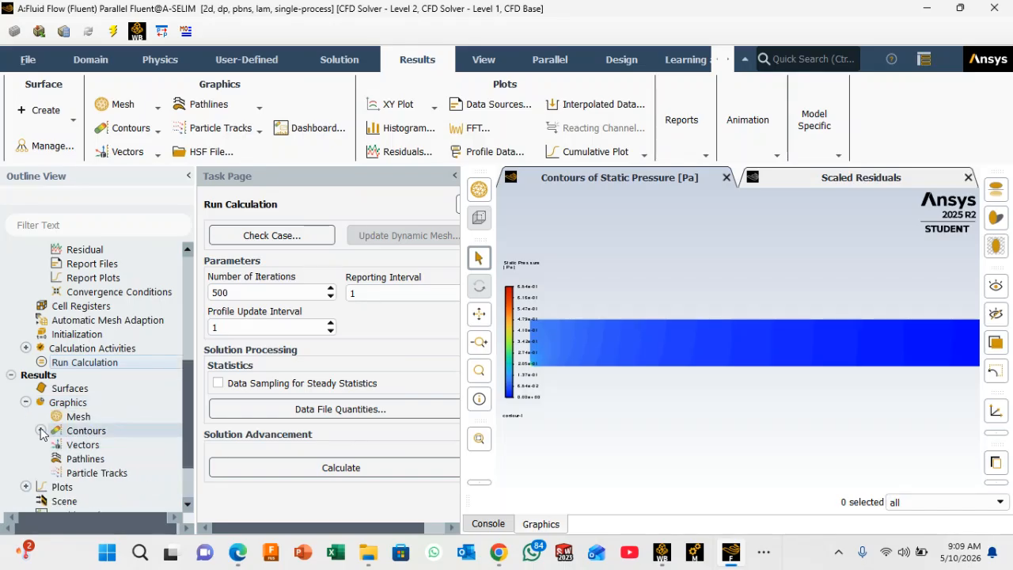
left_click(41, 430)
double_click(107, 445)
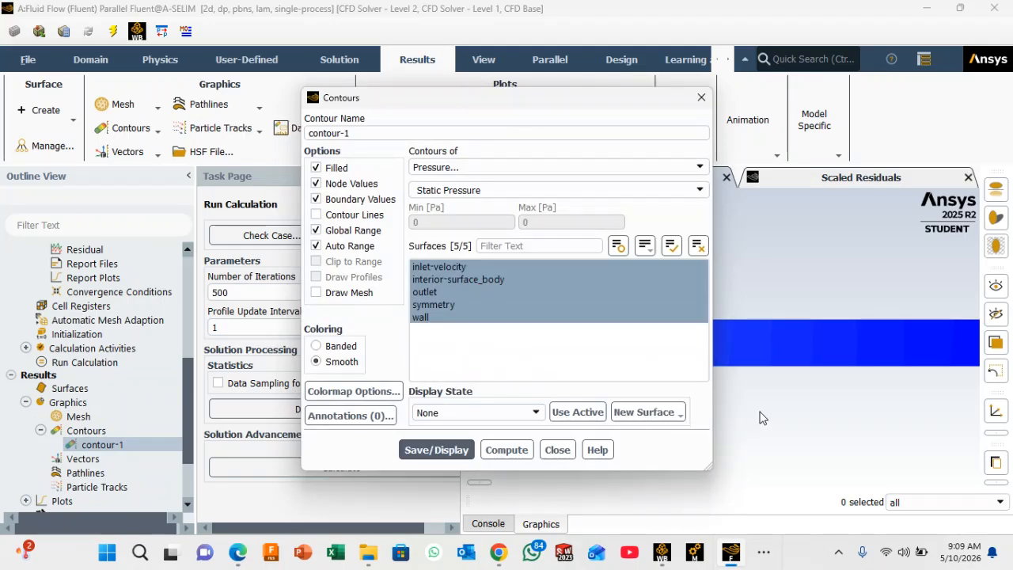
left_click(450, 307)
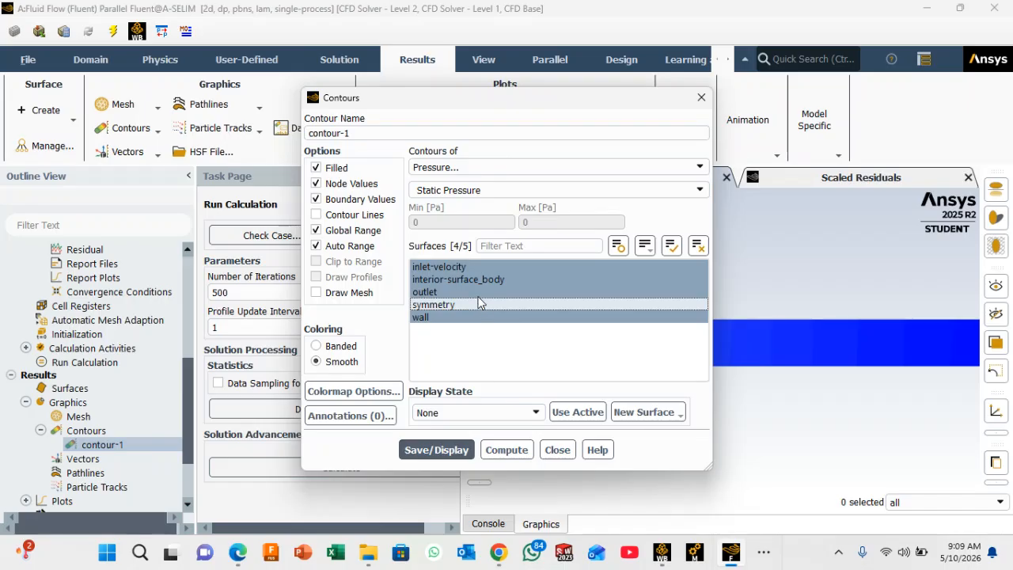
left_click(477, 294)
left_click(461, 320)
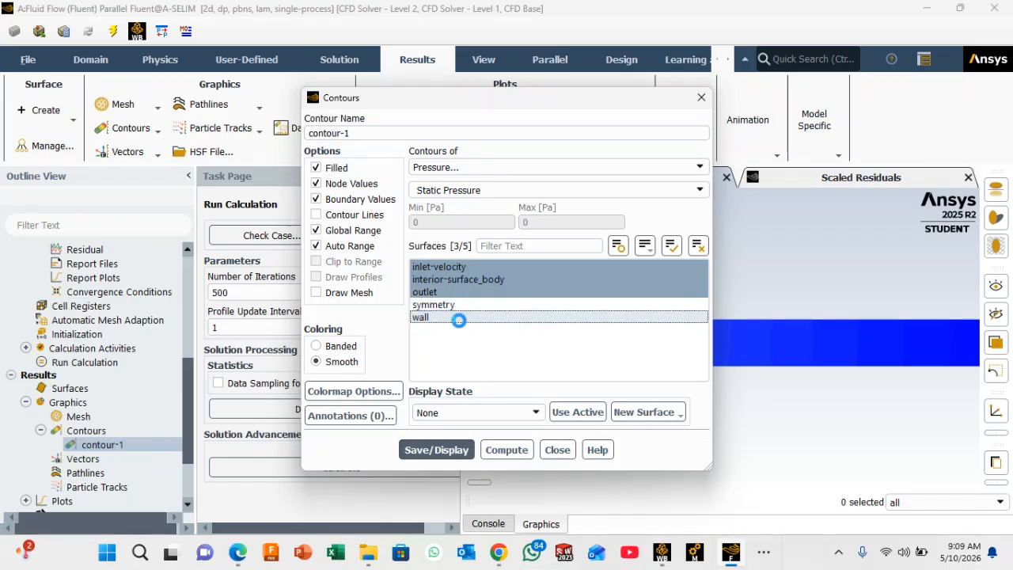
left_click(475, 281)
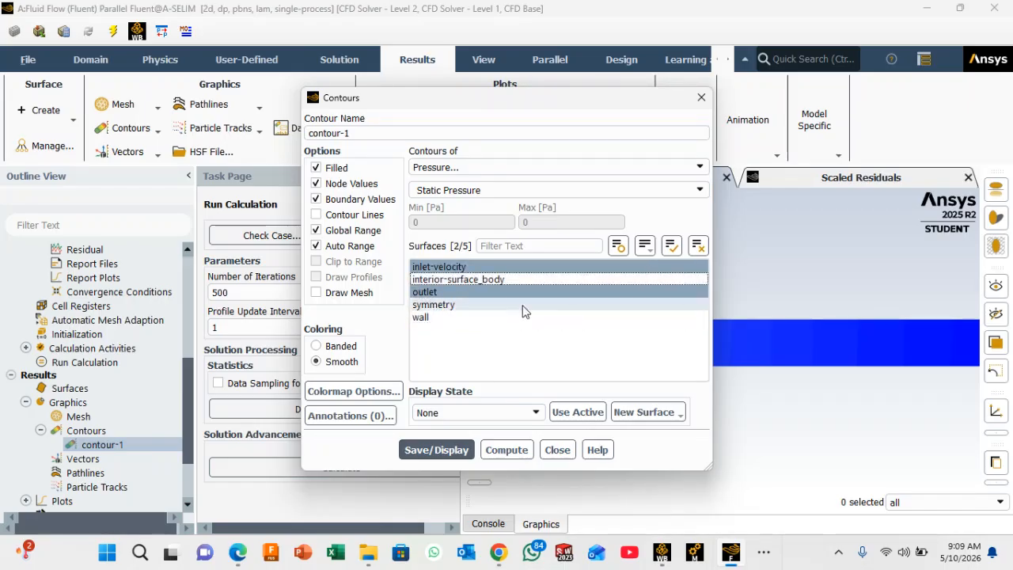
left_click(445, 451)
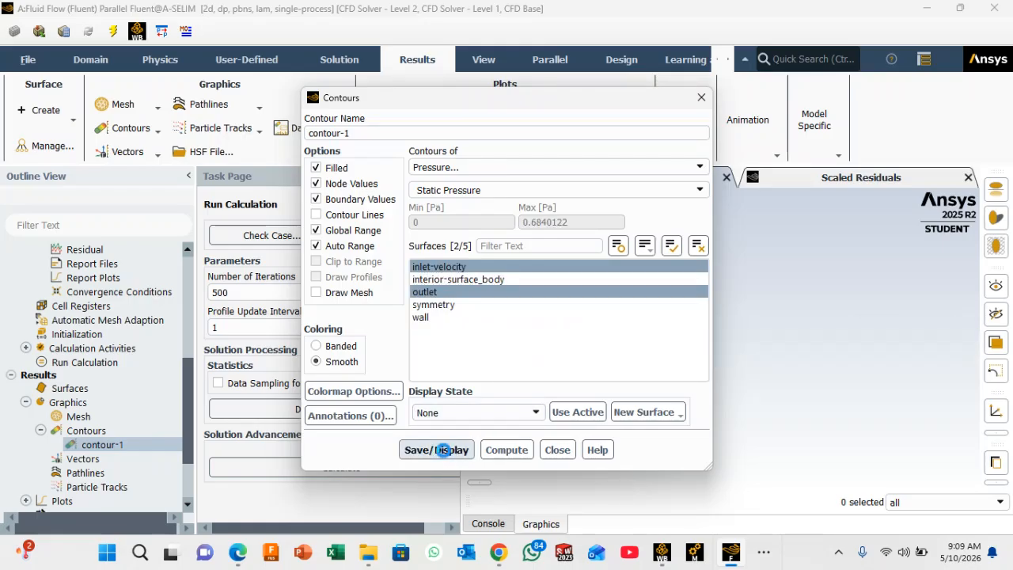
left_click(455, 451)
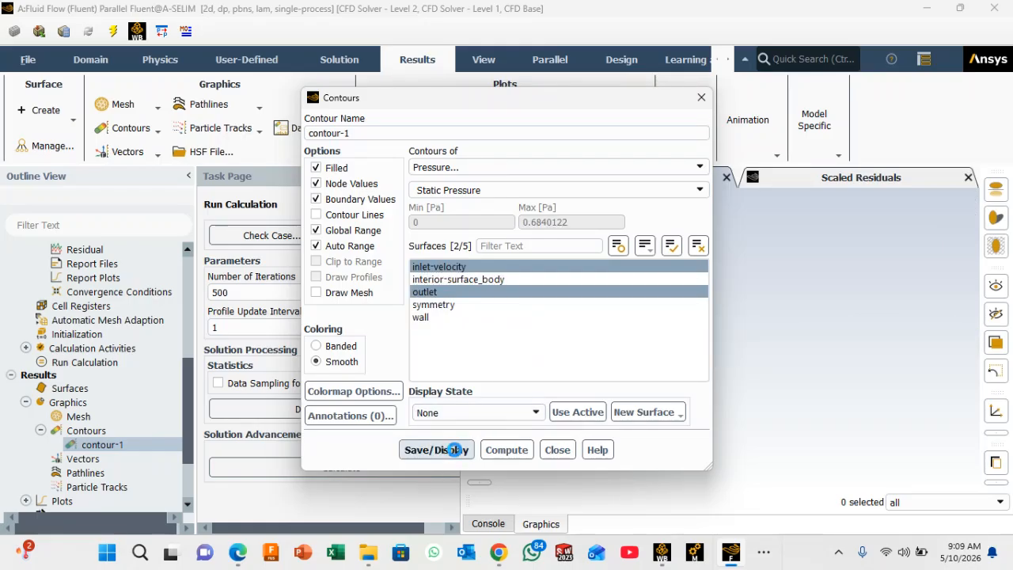
Step: Restrict contour-1 to interior-surface_body, save and display it, and close its settings
left_click(452, 267)
left_click(468, 293)
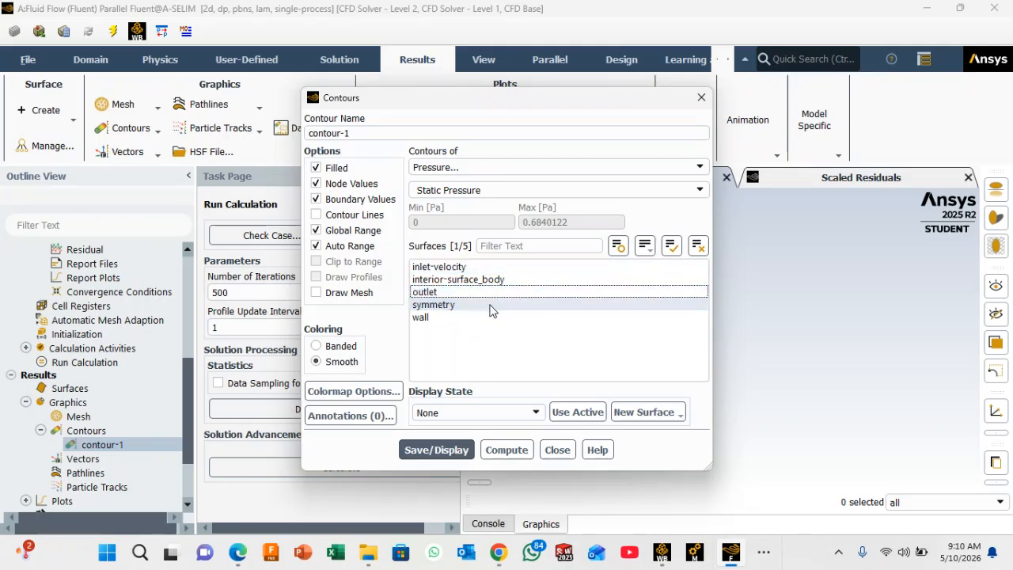
left_click(490, 305)
left_click(523, 281)
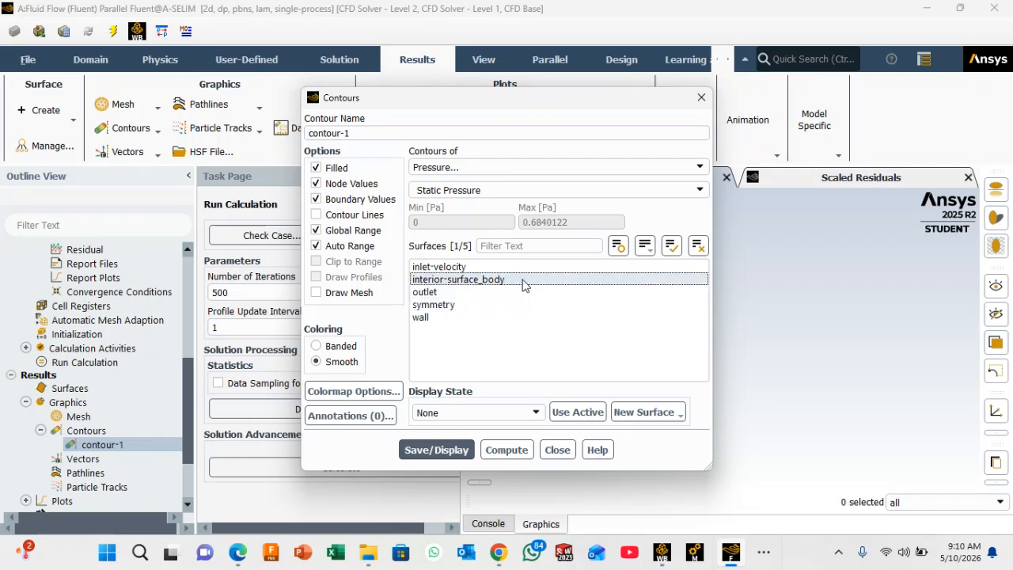
left_click(441, 450)
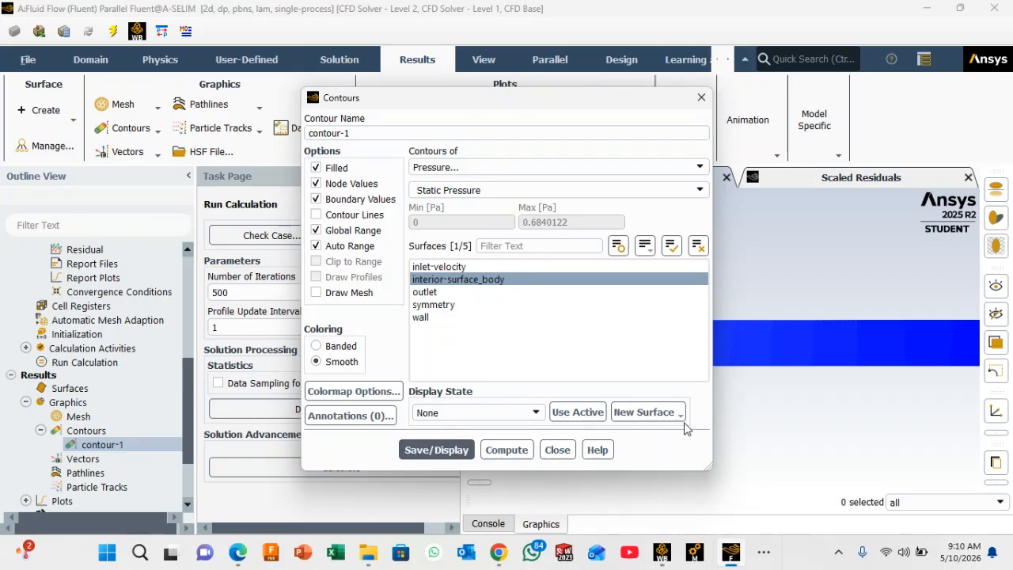
left_click(701, 101)
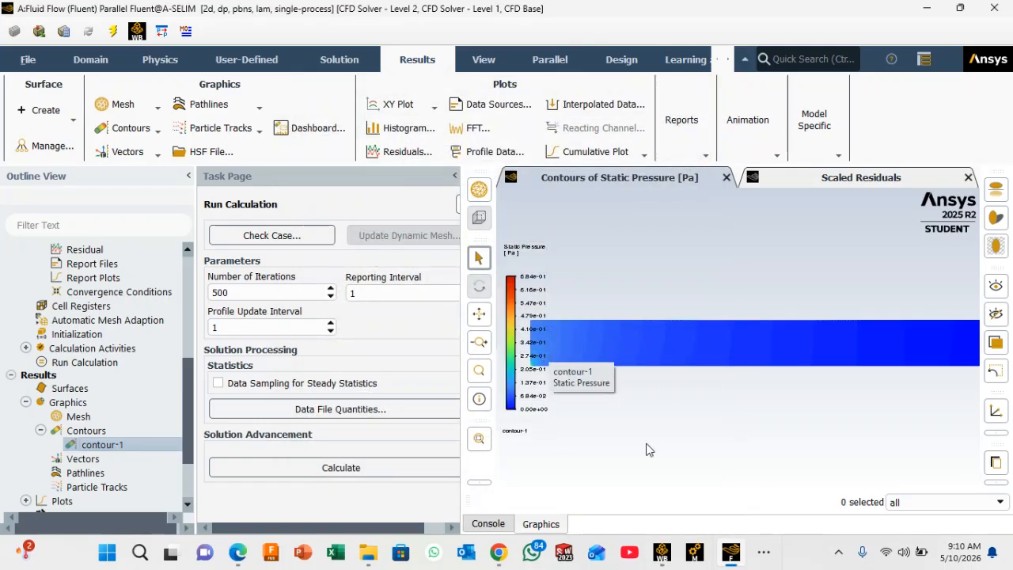
Step: Set contour-1's colormap font size to 0.5, save and display the contour, and close its settings
scroll(751, 432, "down", 1)
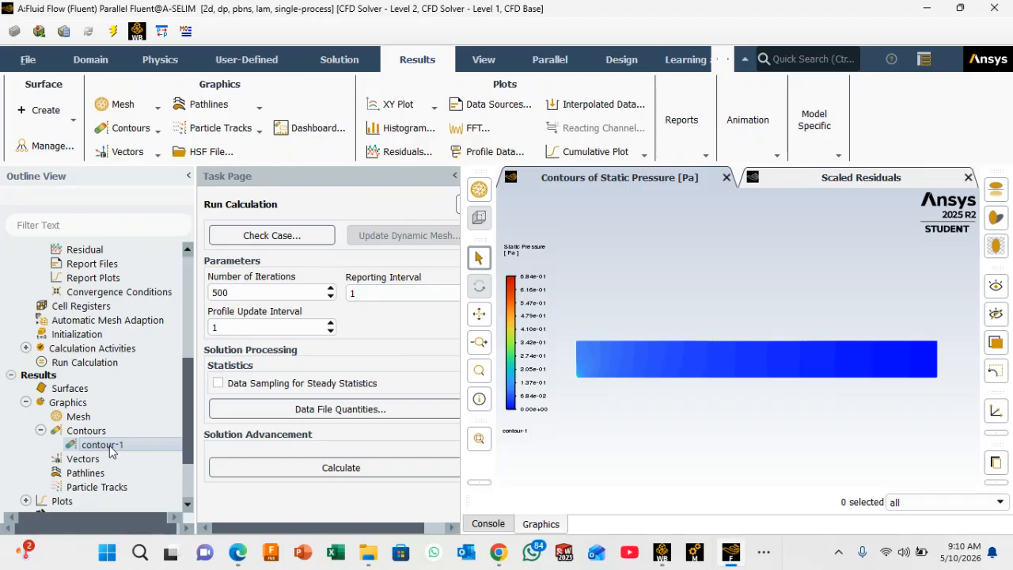
right_click(141, 447)
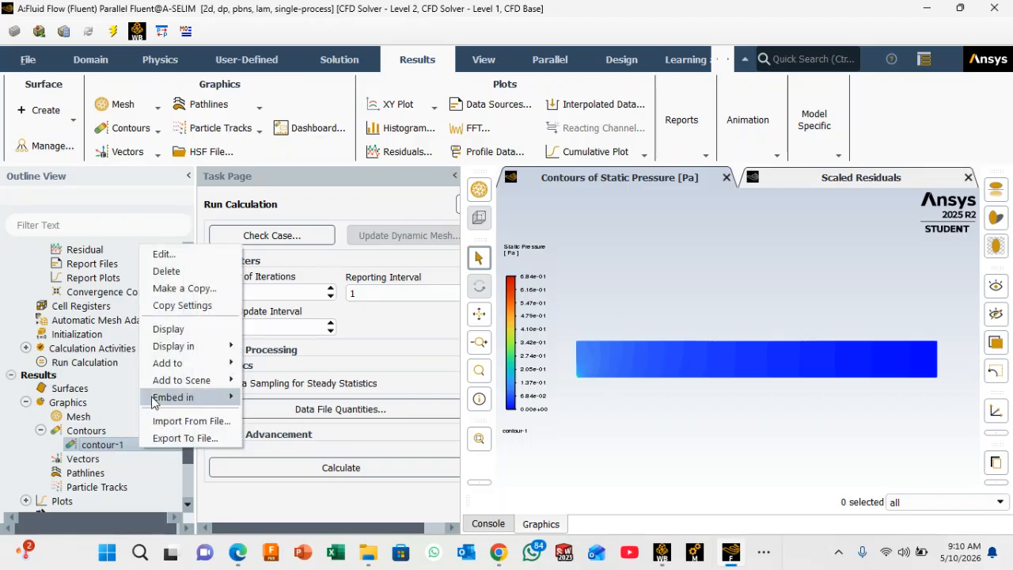
left_click(110, 450)
double_click(110, 451)
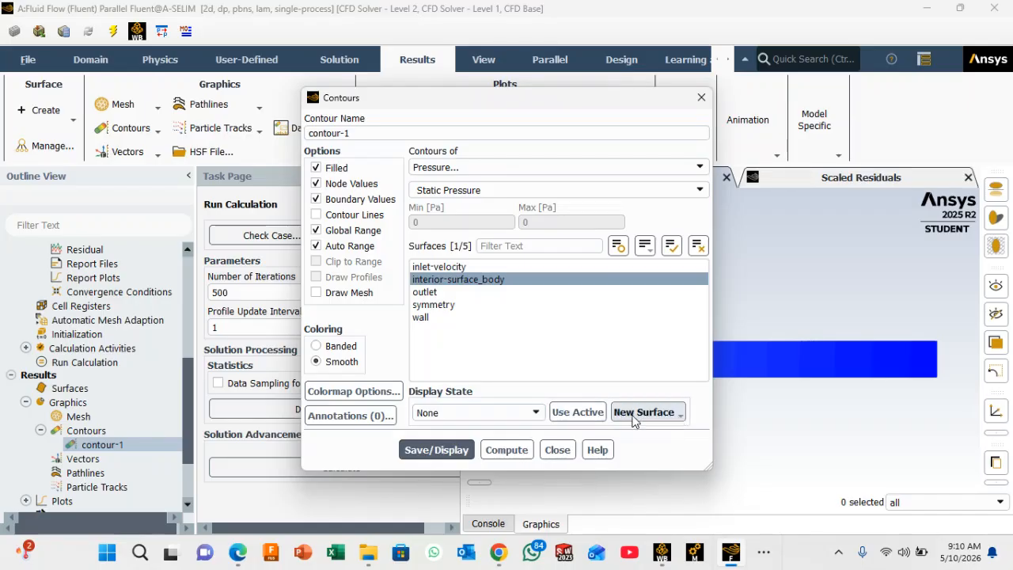
left_click(391, 391)
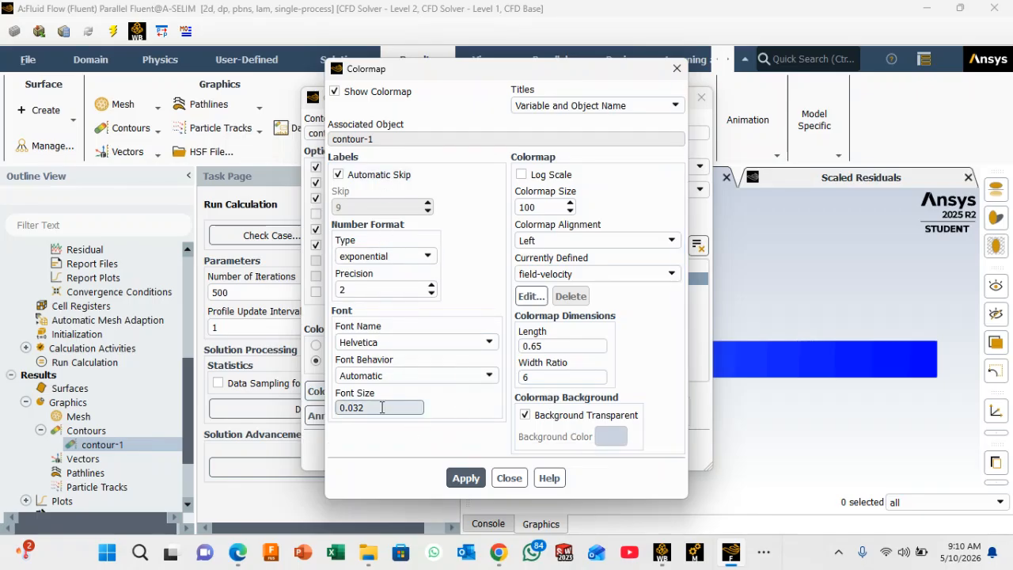
left_click_drag(381, 408, 317, 410)
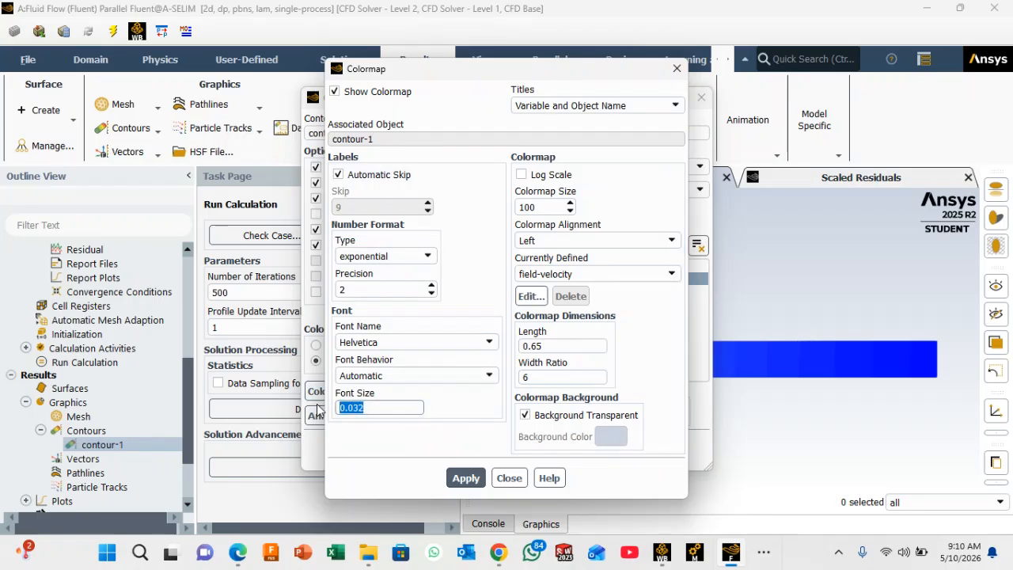
type("0.5")
left_click(465, 478)
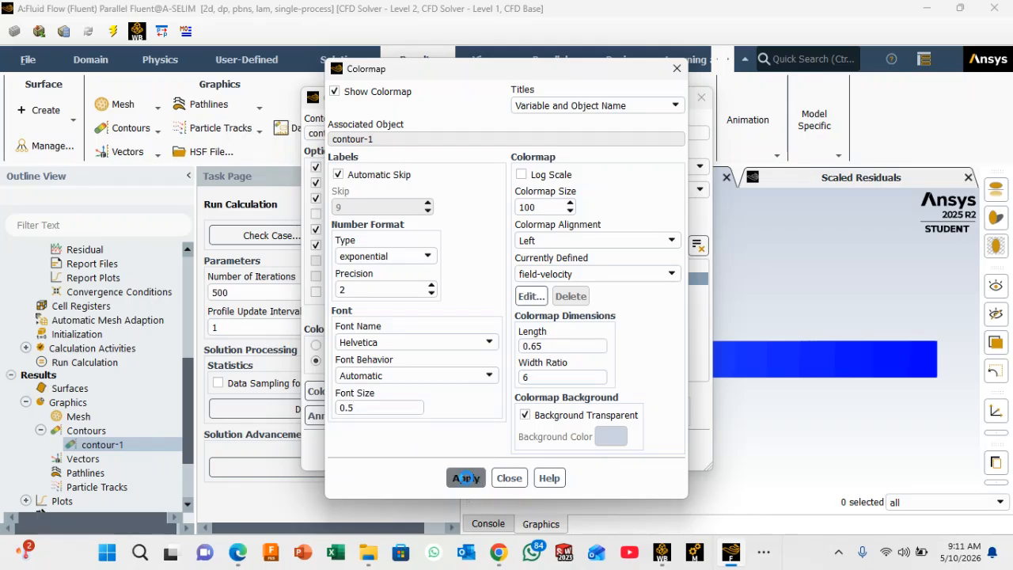
left_click(509, 479)
left_click(427, 450)
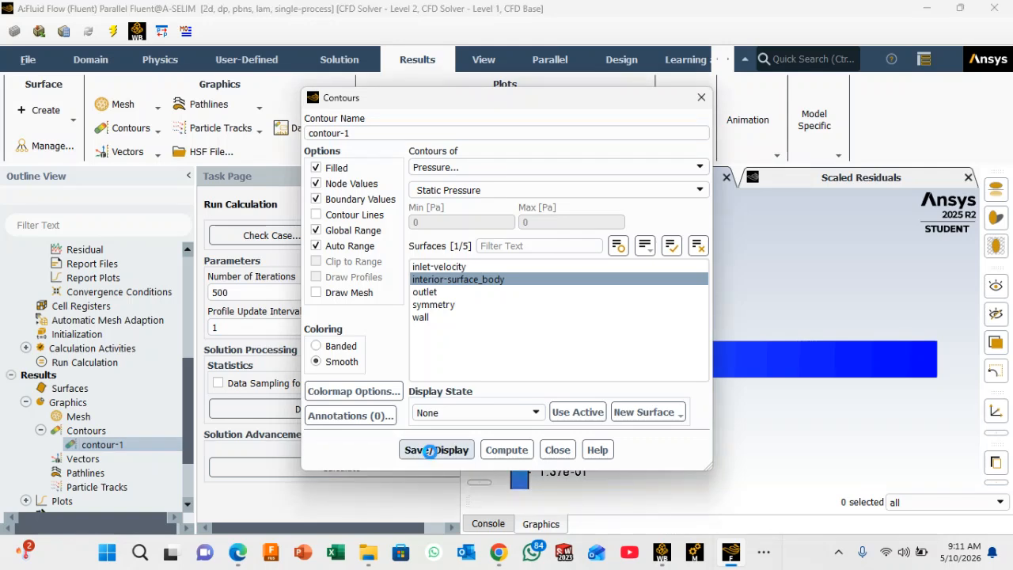
left_click(701, 98)
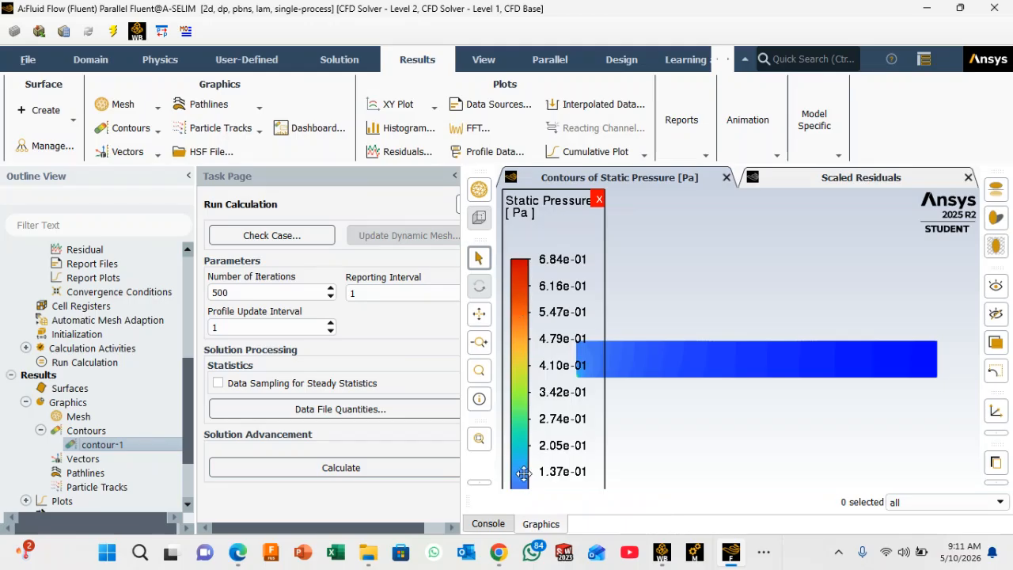
scroll(611, 374, "down", 1)
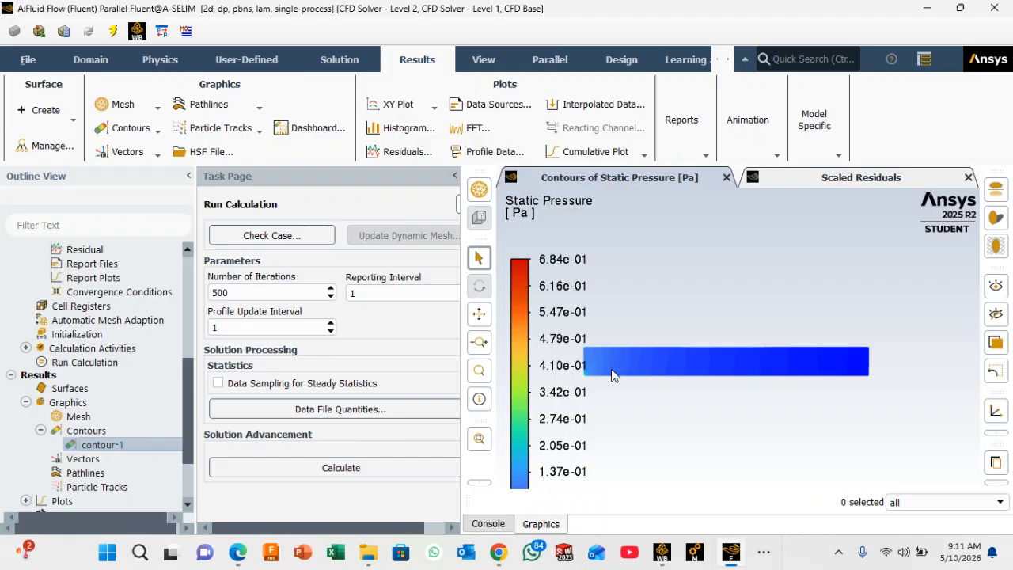
scroll(611, 369, "up", 3)
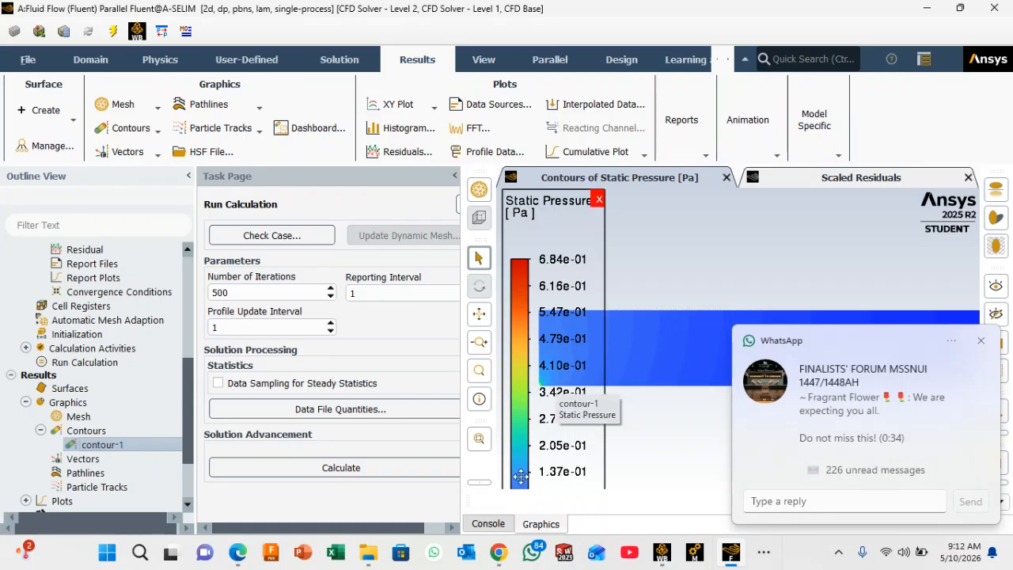
left_click(982, 342)
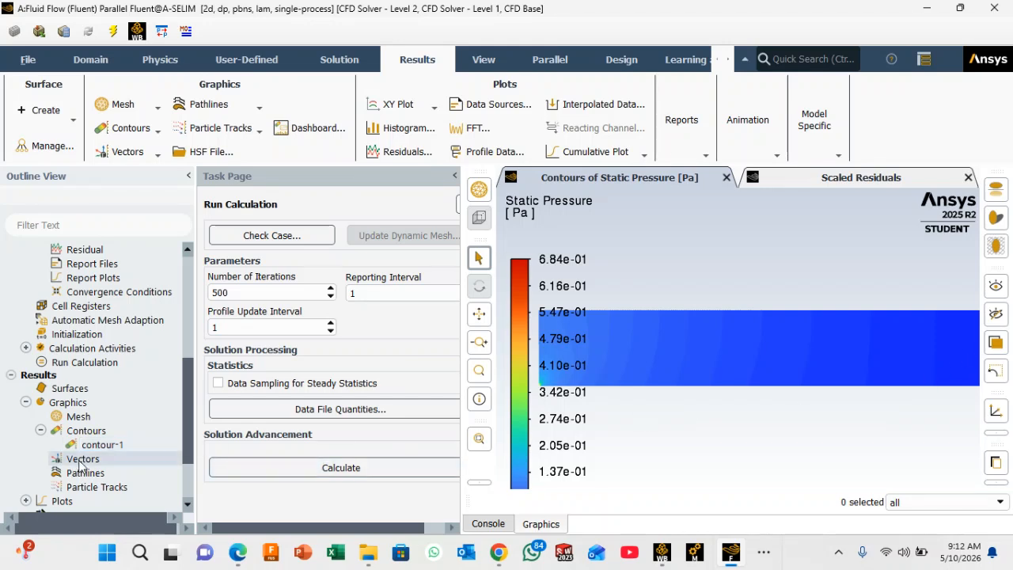
scroll(850, 361, "down", 1)
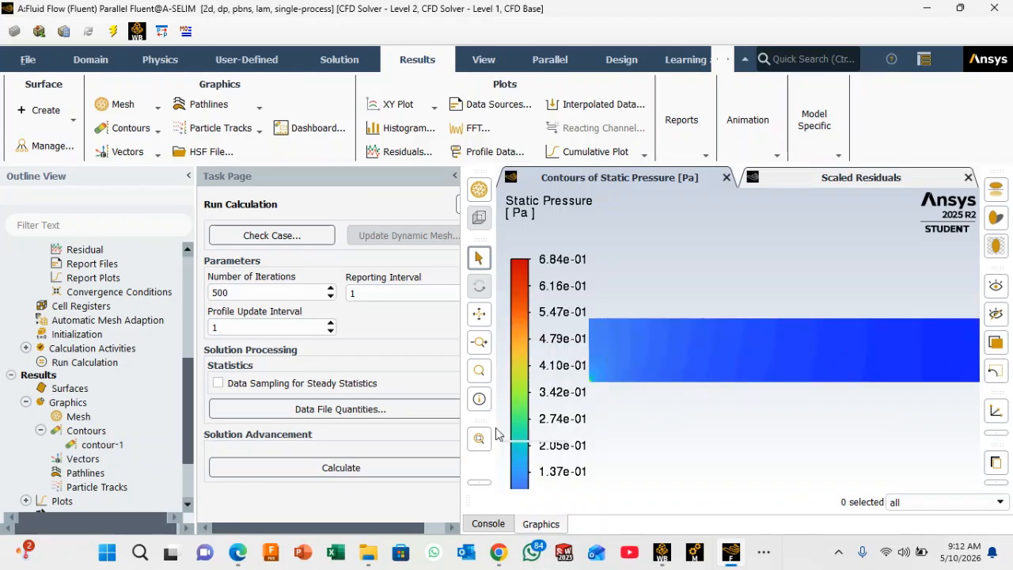
Step: Create and display vector-1 with velocity vectors colored by velocity magnitude, using the 3d arrow style at scale 2, and close its settings
double_click(88, 461)
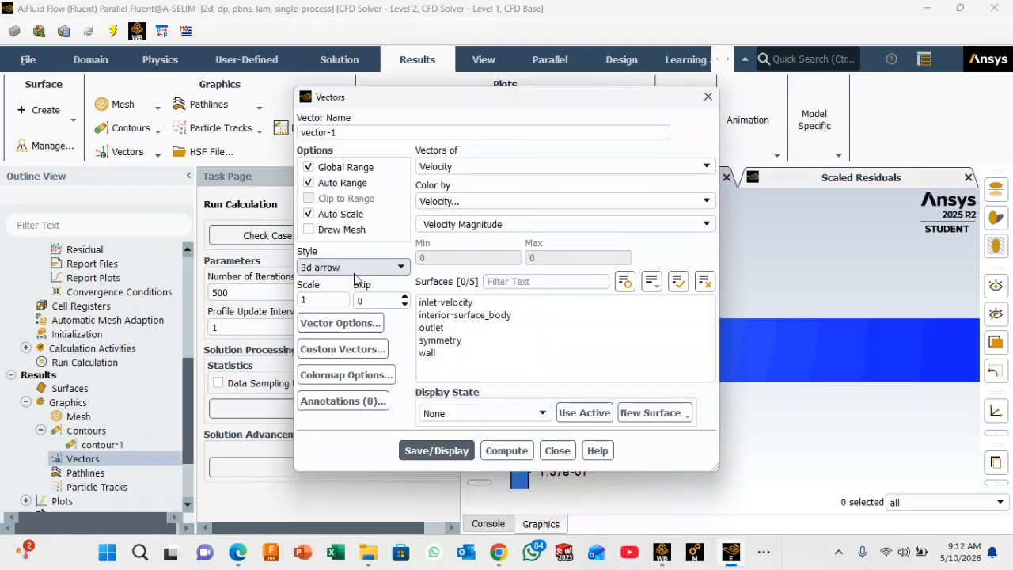
left_click(401, 269)
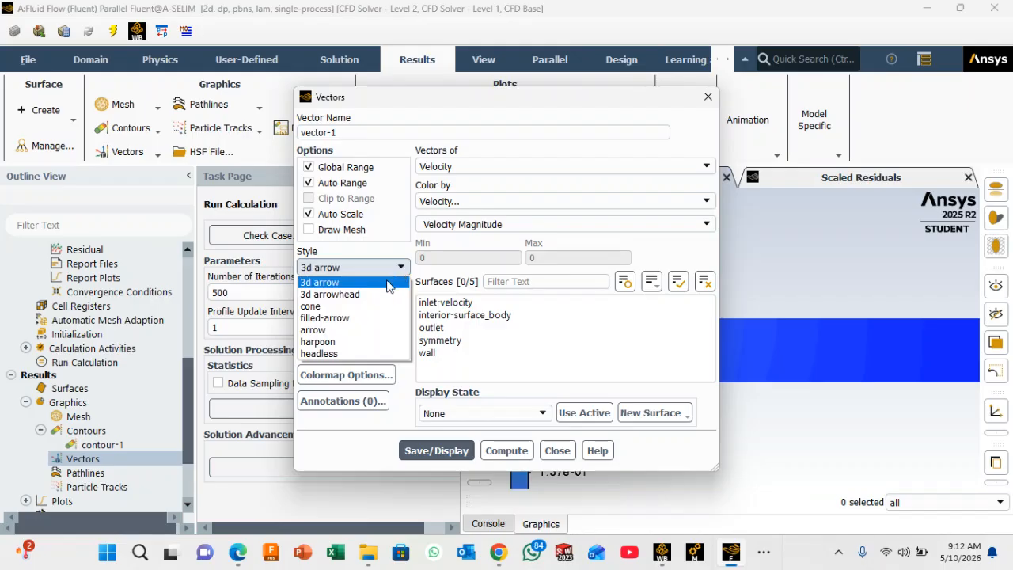
left_click(388, 282)
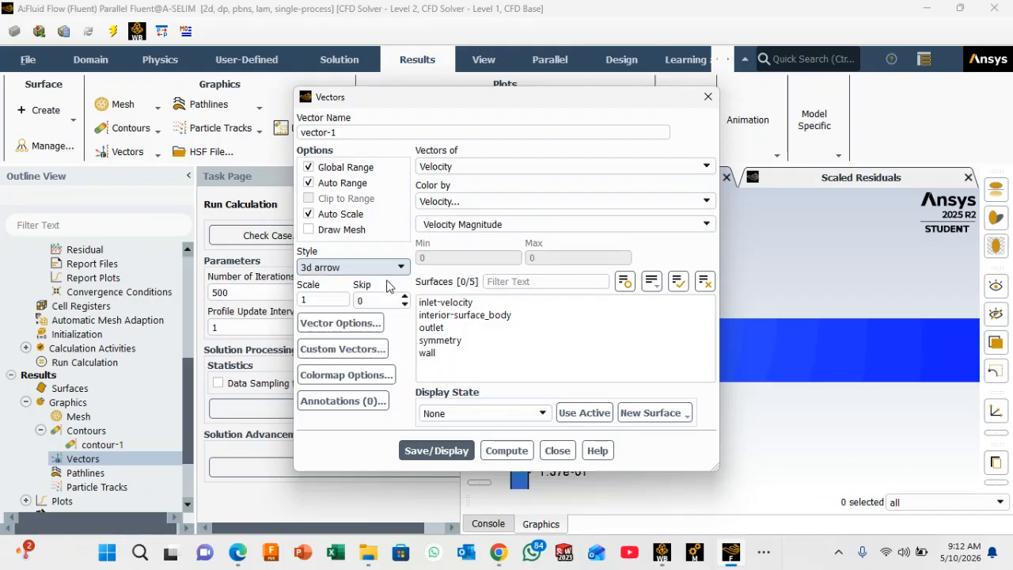
double_click(317, 299)
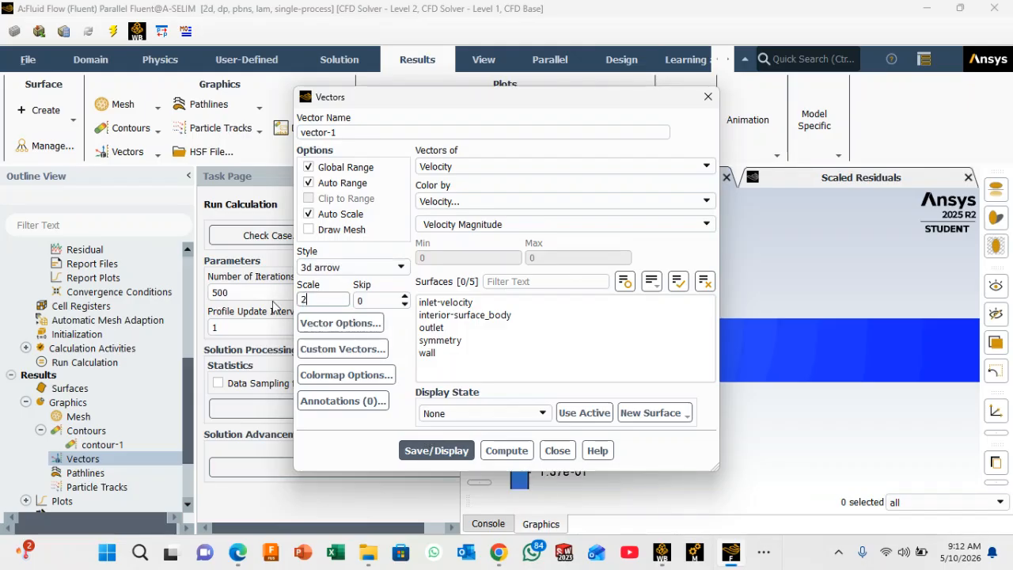
left_click(897, 458)
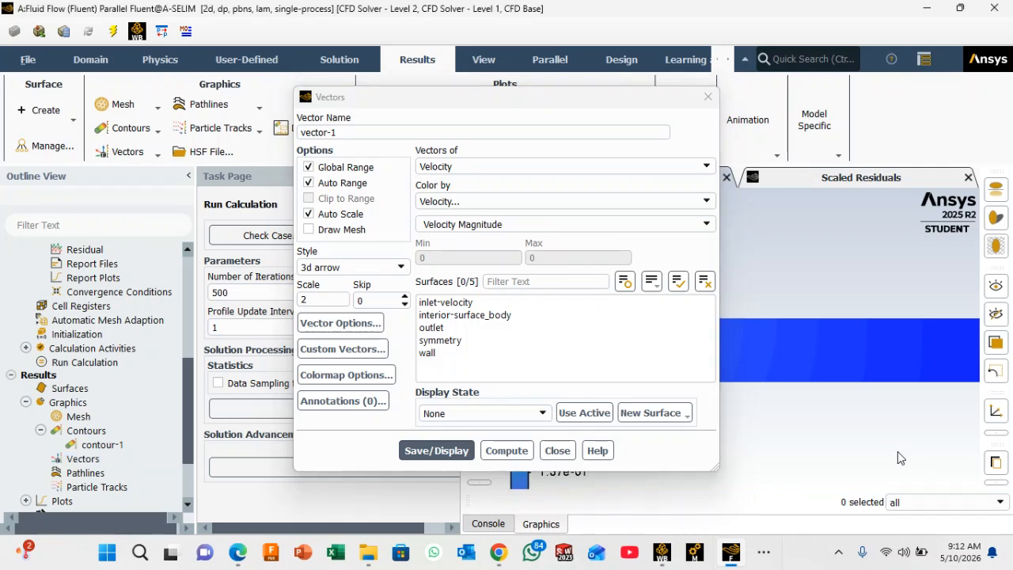
left_click(708, 167)
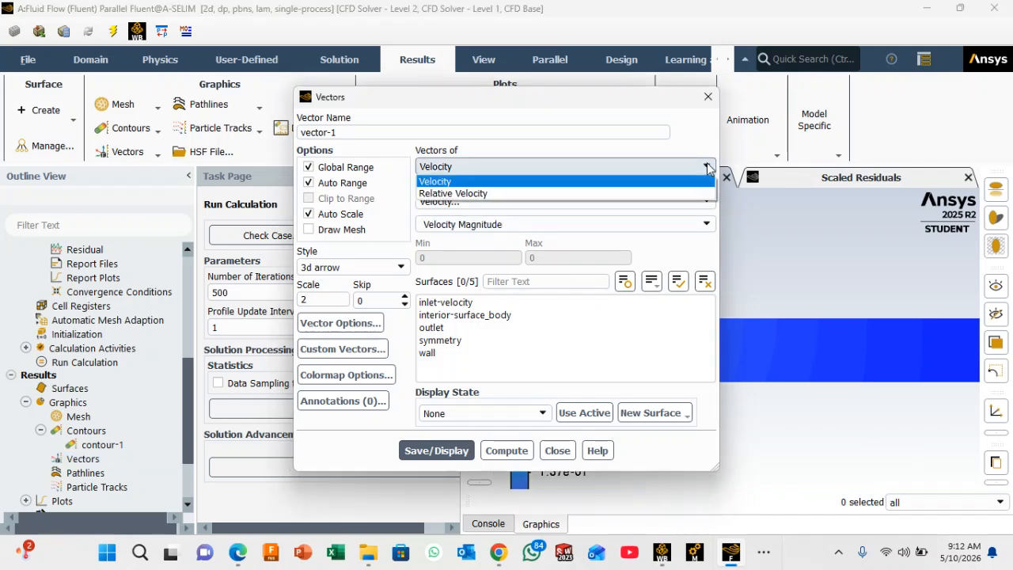
left_click(866, 442)
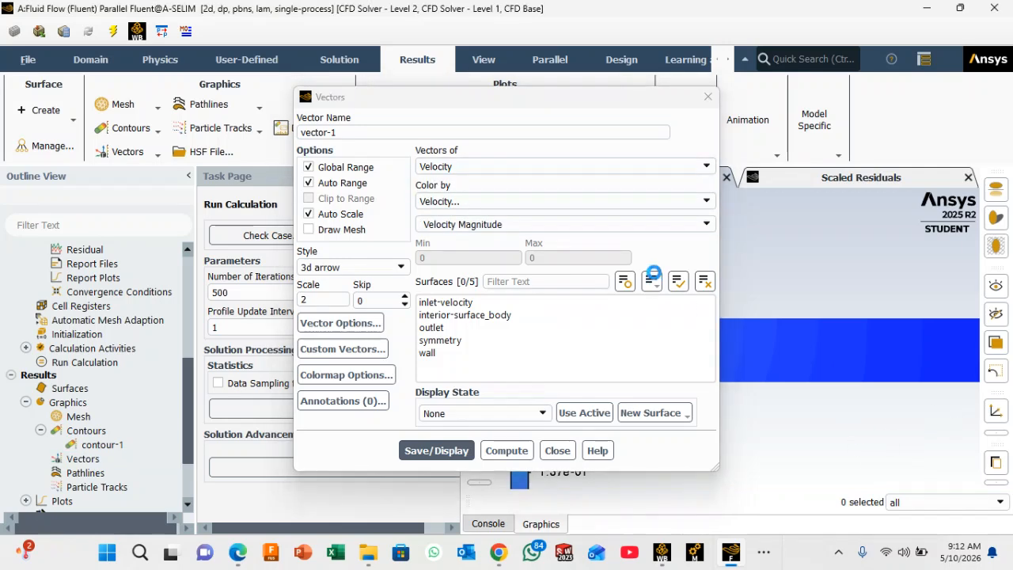
left_click(443, 452)
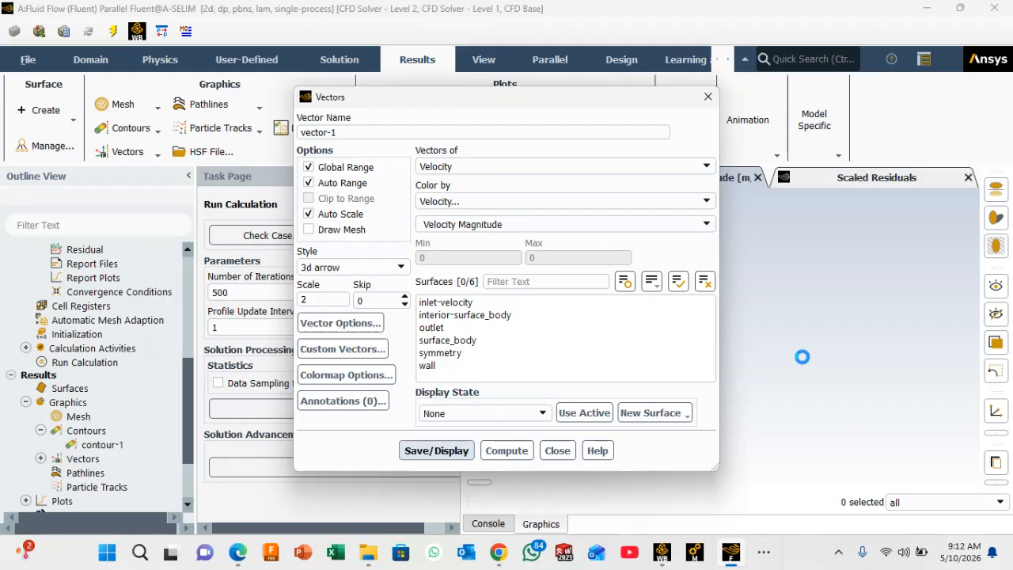
left_click(707, 97)
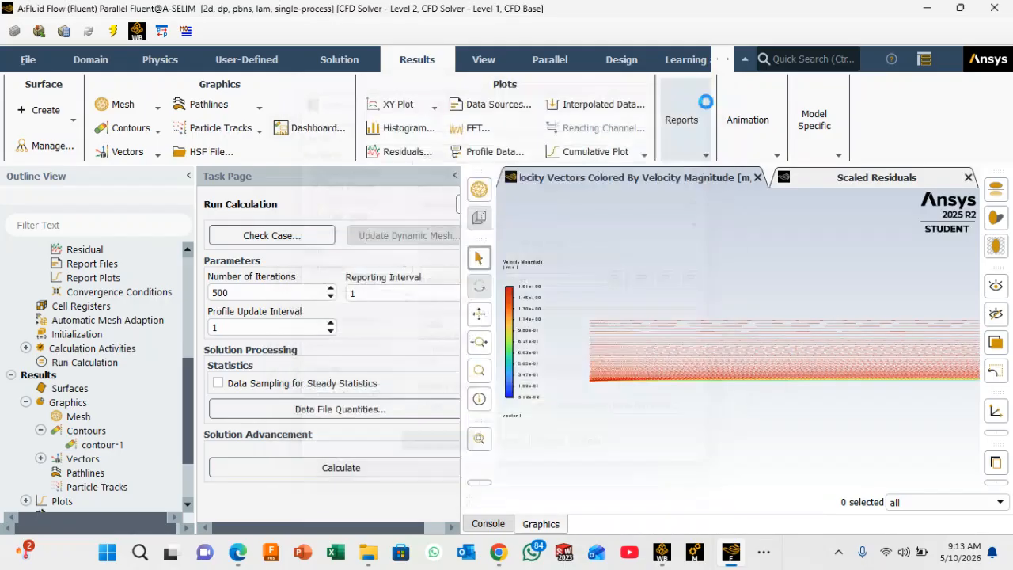
Step: Examine the velocity vectors from the near-wall region up to the free stream, looking closely at the individual arrows near the inlet
scroll(640, 361, "up", 5)
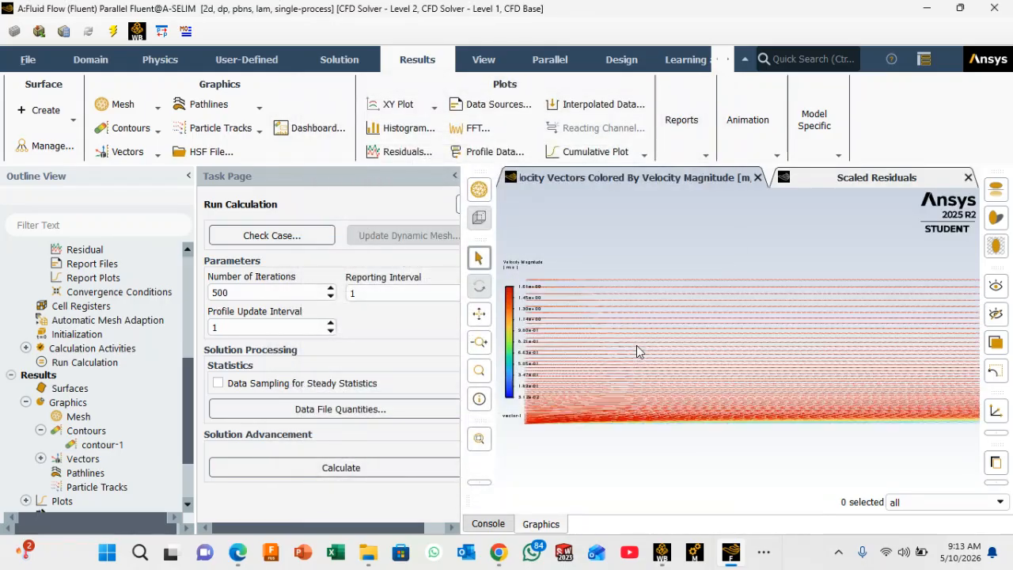
scroll(631, 318, "up", 5)
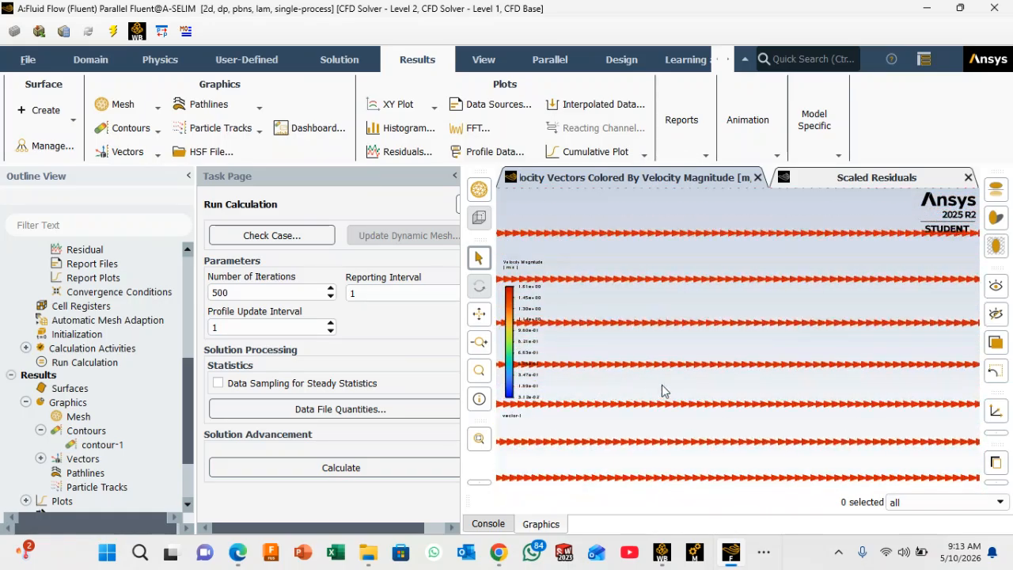
scroll(661, 386, "down", 4)
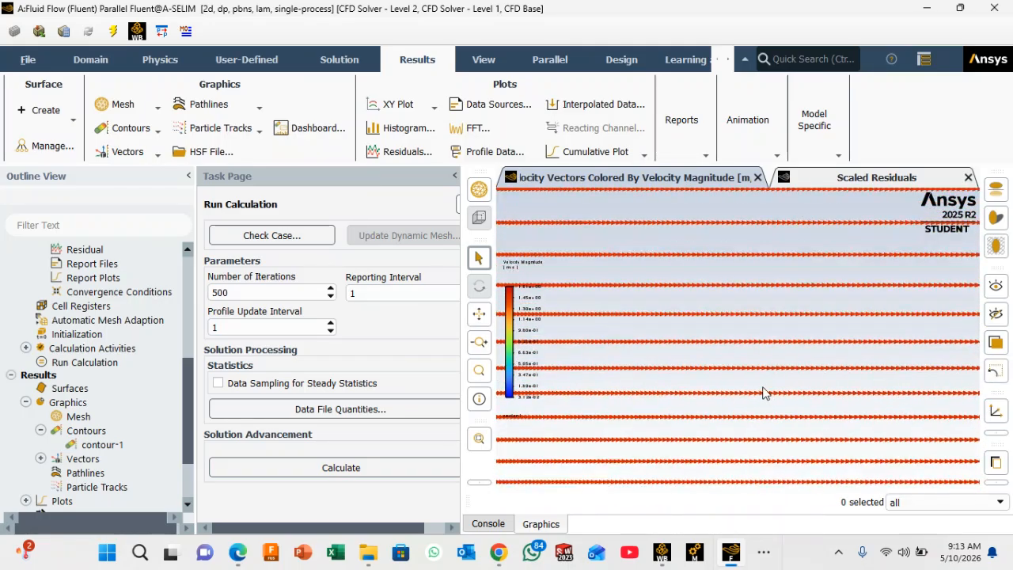
scroll(736, 384, "down", 4)
scroll(637, 331, "up", 2)
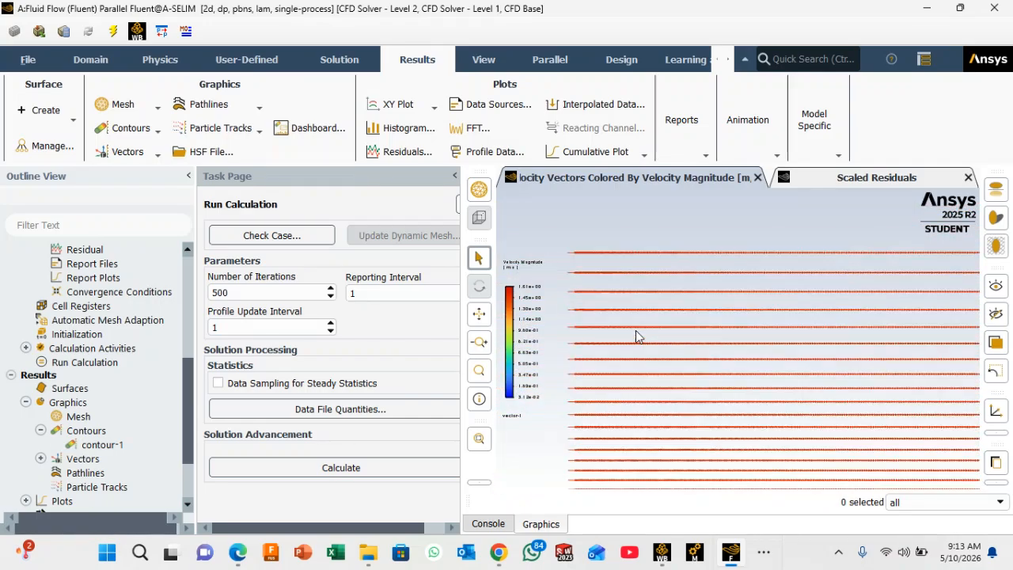
scroll(663, 361, "up", 5)
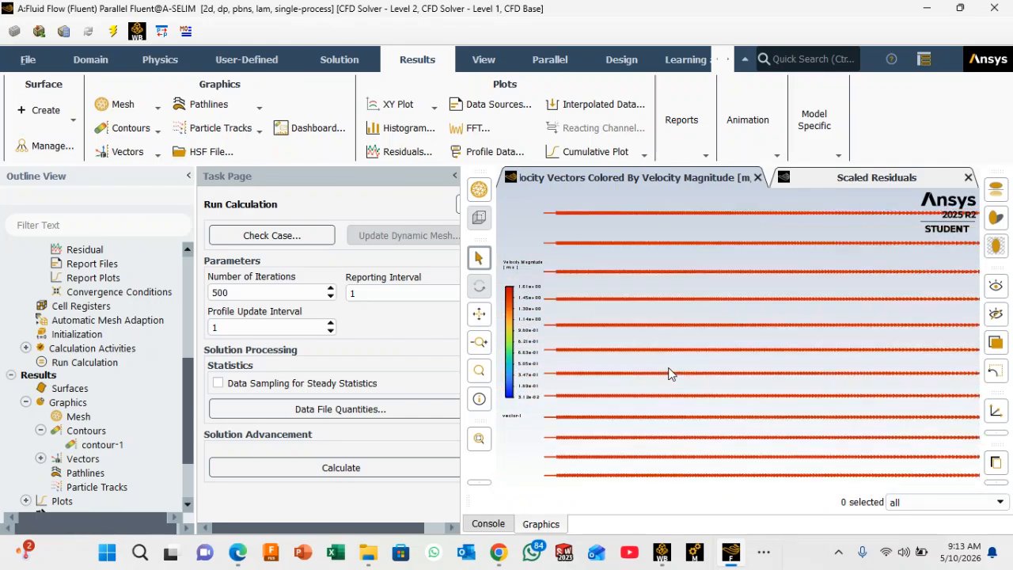
scroll(681, 388, "up", 4)
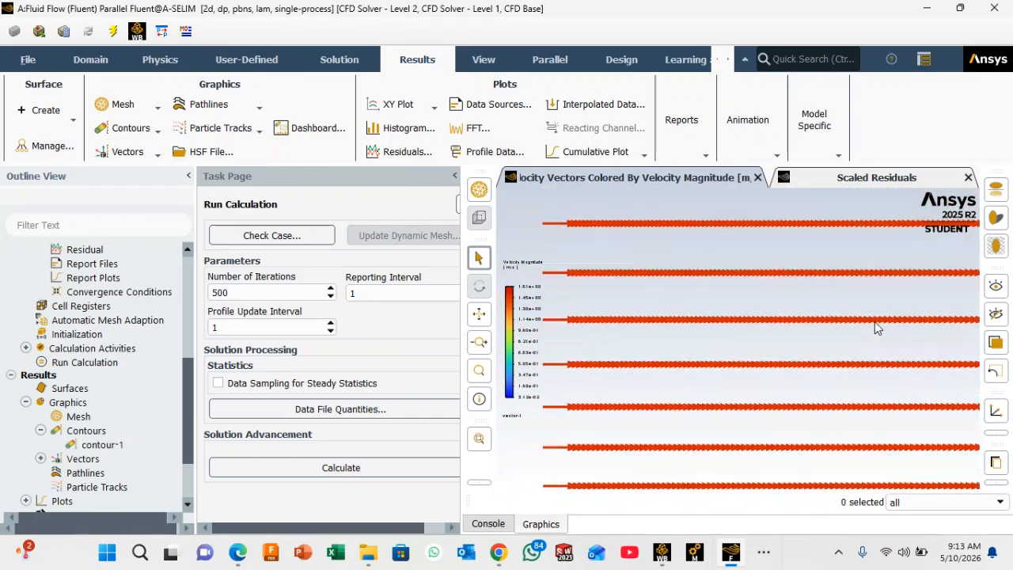
scroll(628, 382, "up", 1)
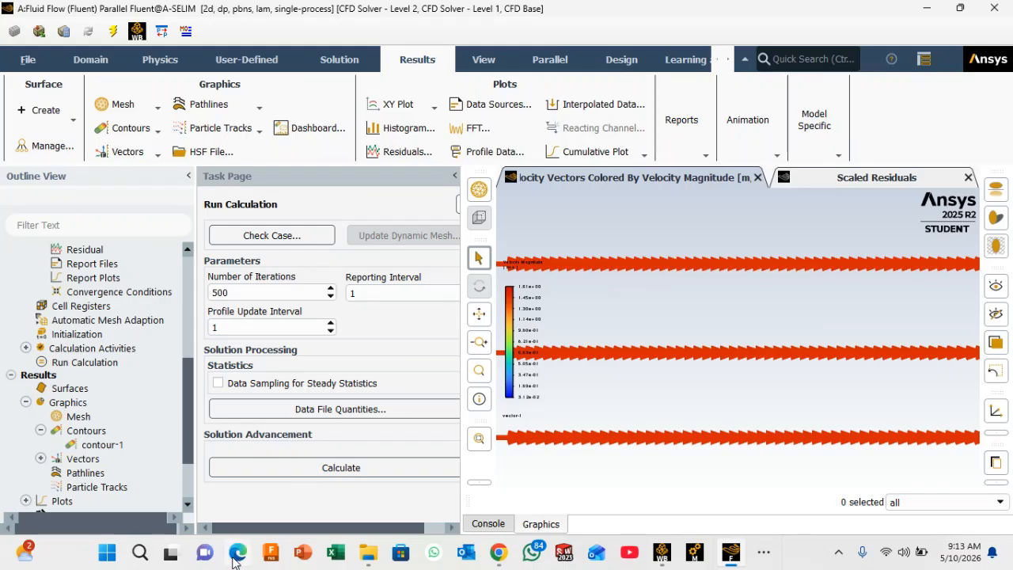
Step: Switch to the CFD Assignment PDF in Edge to review Question 6's required results, and return to Fluent
mouse_move(237, 554)
left_click(266, 473)
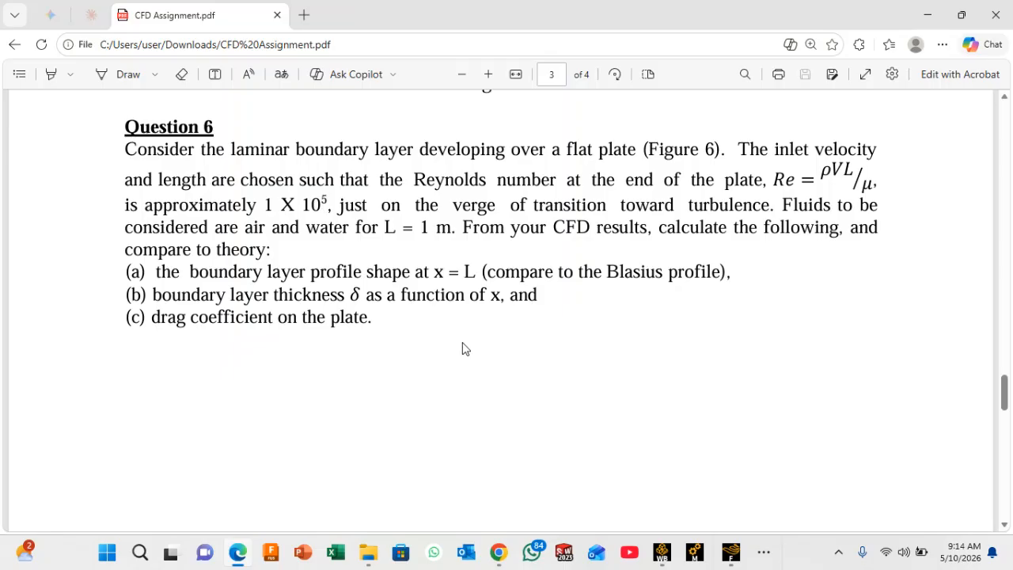
mouse_move(731, 552)
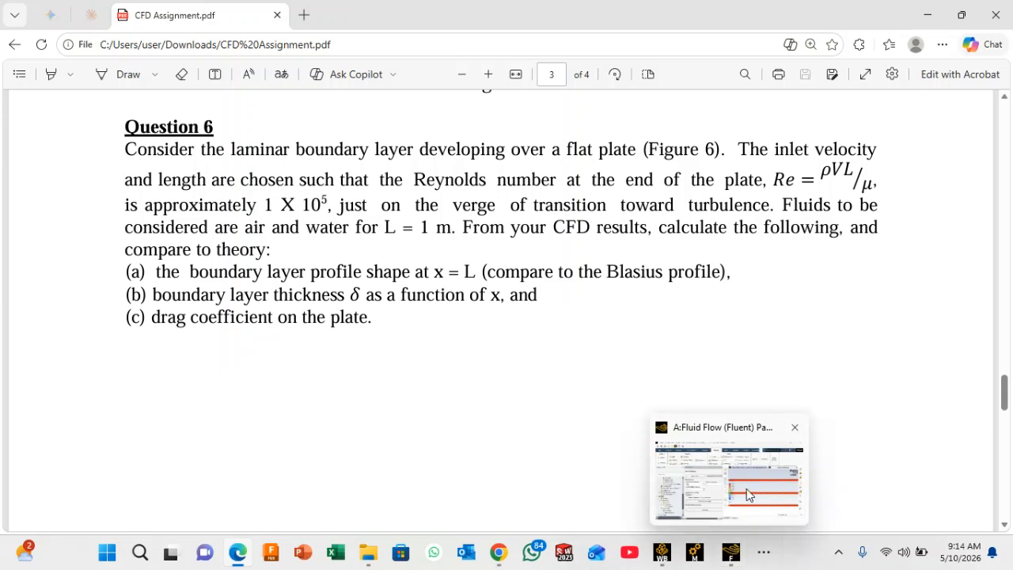
left_click(748, 495)
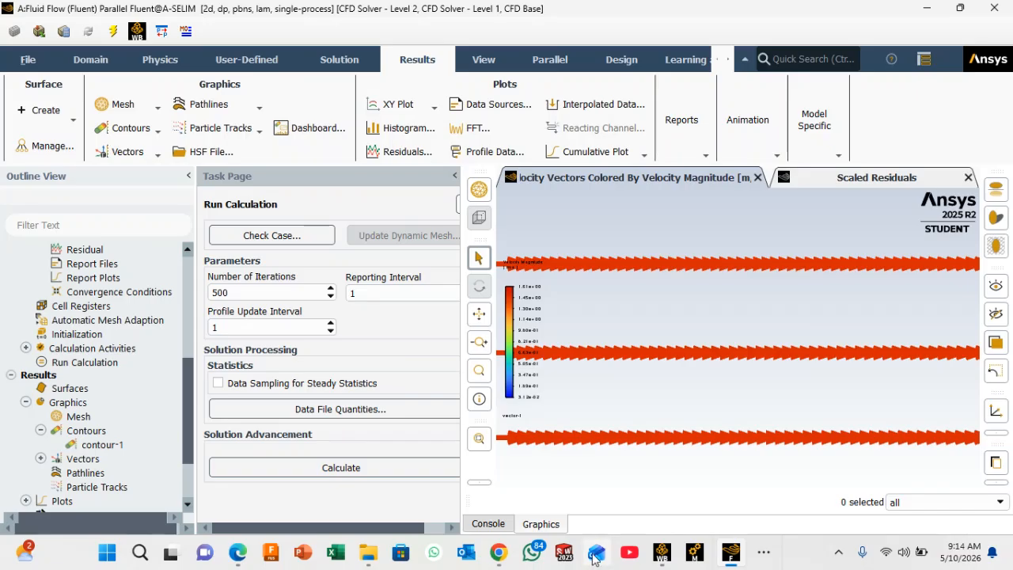
mouse_move(504, 559)
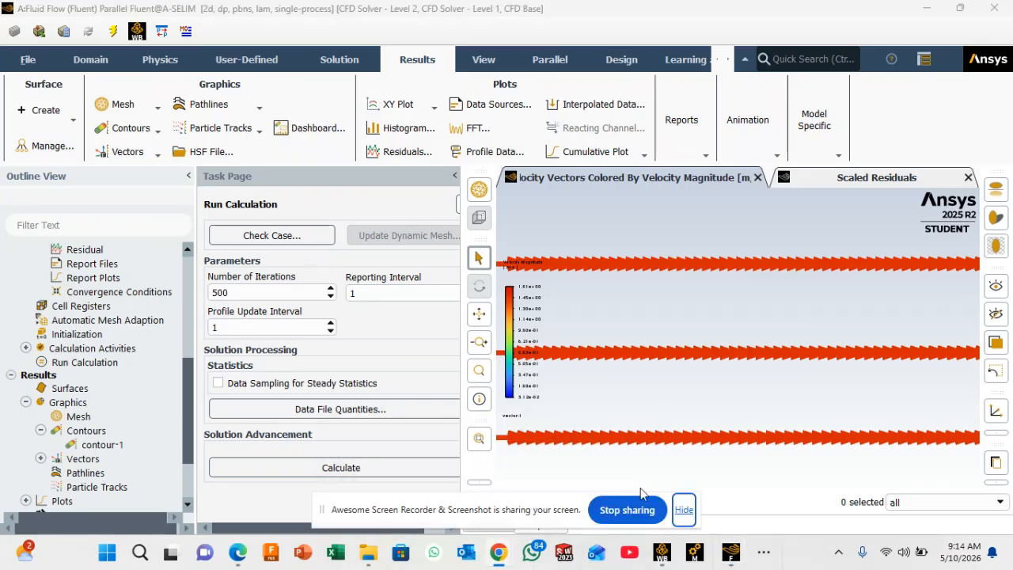